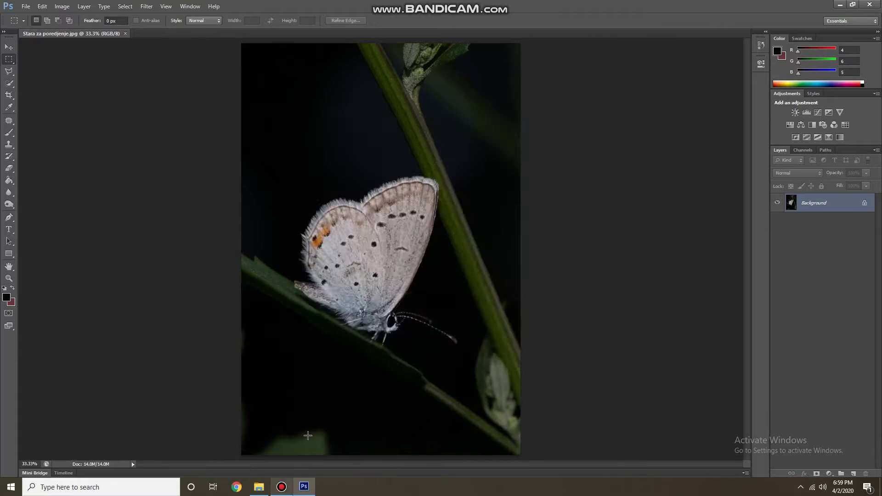
Step: Zoom the butterfly photo Stara za poredjenje.jpg to about 70%
left_click(410, 289)
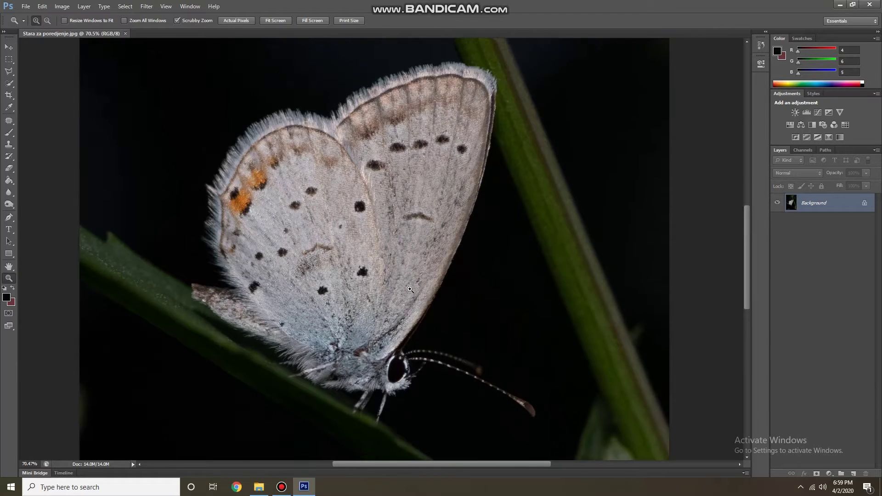
Step: At about 229% zoom, dodge the antenna's white bands (Midtones, 50%) with a size-3 brush
left_click_drag(516, 420, 563, 344)
left_click(9, 205)
right_click(429, 350)
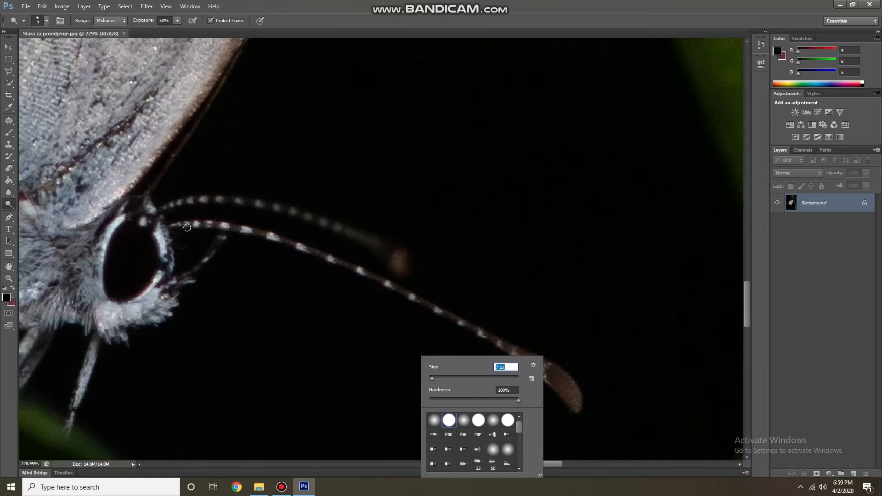
left_click_drag(187, 227, 196, 224)
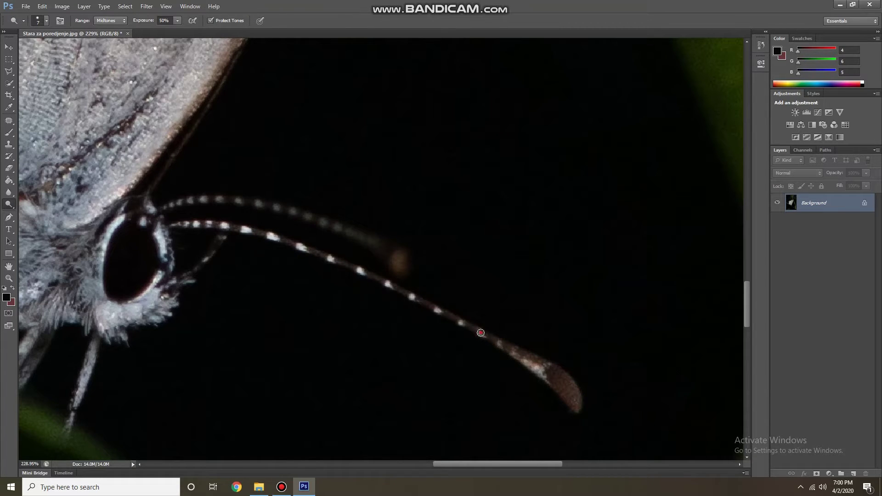
key("bracketleft")
key("bracketleft")
key("bracketleft")
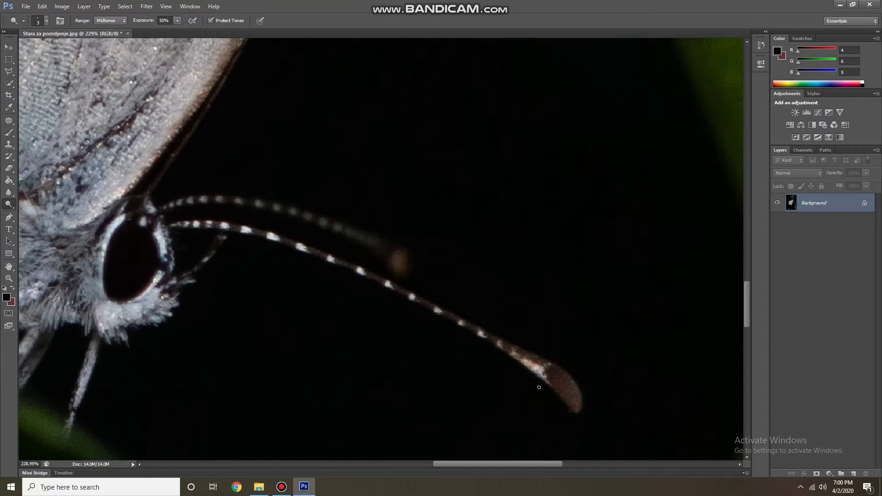
scroll(544, 375, "left", 3)
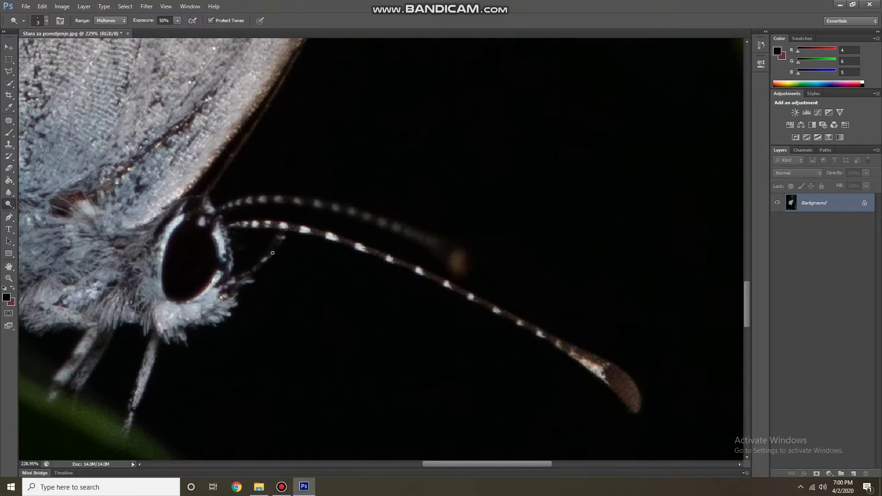
scroll(271, 254, "down", 1)
scroll(271, 253, "right", 1)
Step: Polygonal-lasso the sharp lower antenna and copy it to a new Layer 1
key("l")
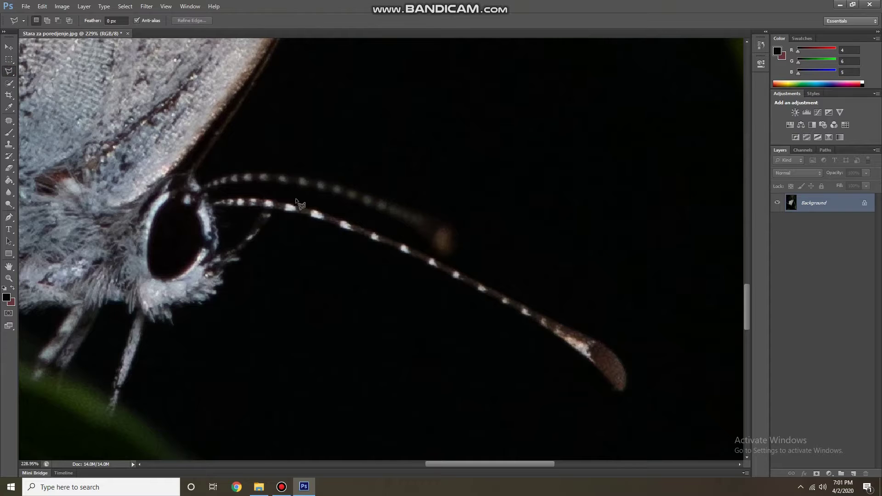
left_click(542, 322)
left_click(629, 391)
double_click(597, 340)
key("ctrl+j")
Step: Rotate the antenna copy about -25°, scale it to ~89%, and move it onto the upper antenna's base
key("ctrl+t")
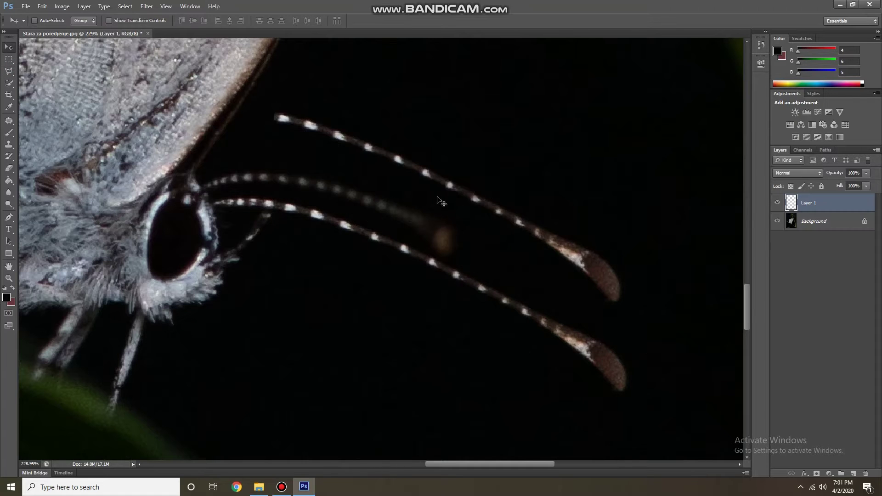
left_click_drag(653, 404, 660, 296)
left_click_drag(537, 234, 500, 202)
scroll(501, 202, "up", 3)
left_click_drag(545, 63, 504, 98)
key("Return")
scroll(156, 260, "up", 3)
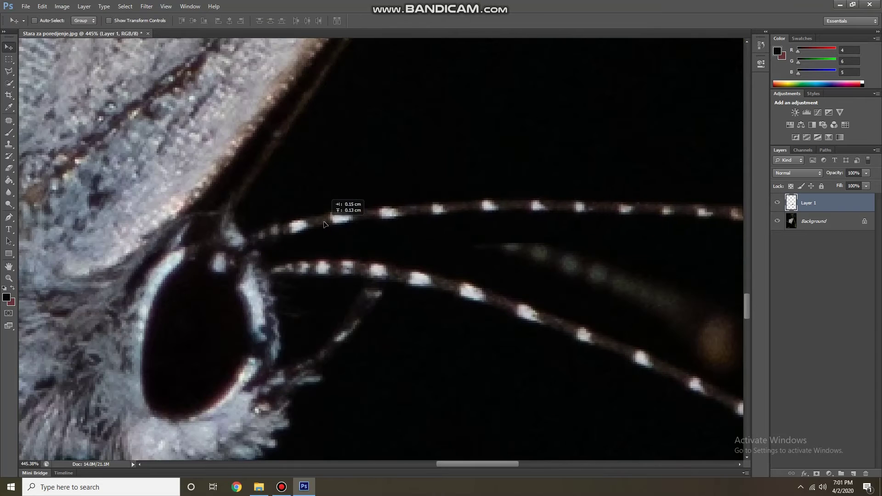
left_click_drag(280, 223, 309, 231)
Step: Blend the new antenna's base using the Eraser and a Brush with sampled browns
key("e")
right_click(365, 358)
key("Escape")
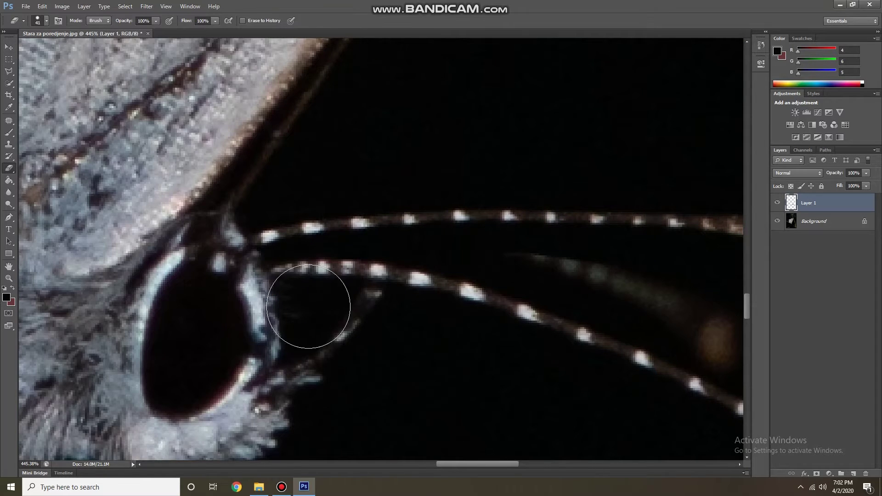
scroll(466, 298, "right", 5)
key("b")
left_click(530, 247, "alt")
scroll(512, 218, "down", 1)
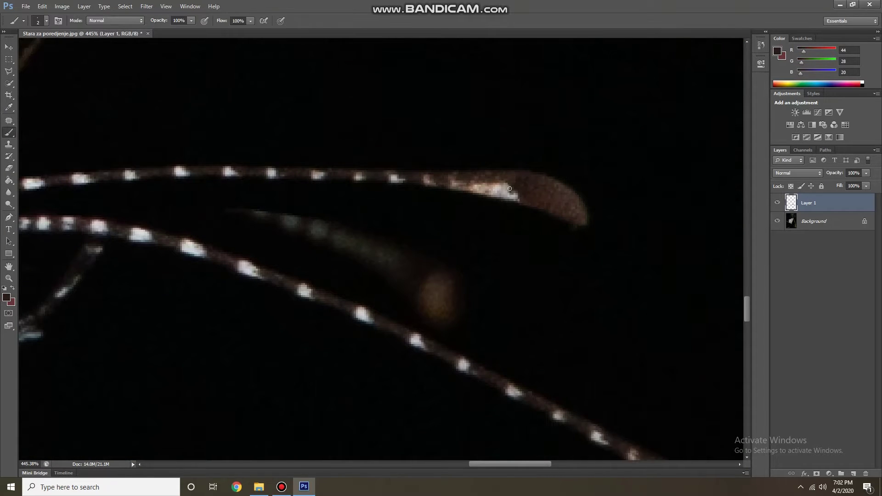
left_click(506, 192, "alt")
key("z")
mouse_move(522, 223)
left_mouse_down()
mouse_move(451, 343)
mouse_move(528, 342)
left_mouse_up()
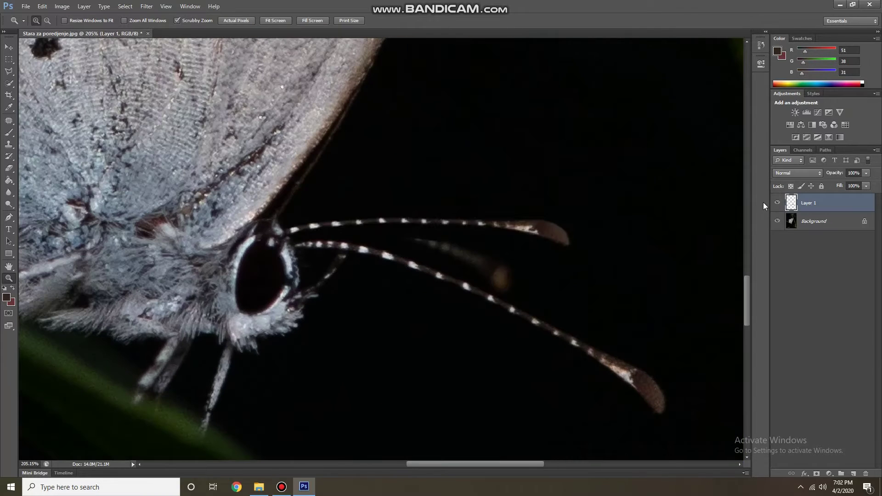
Step: With Layer 1 hidden, patch away the old blurred antenna on Background using dark background
left_click(777, 203)
key("l")
left_click(501, 303)
left_click(378, 212)
key("j")
left_click(812, 221)
left_click_drag(454, 248, 455, 331)
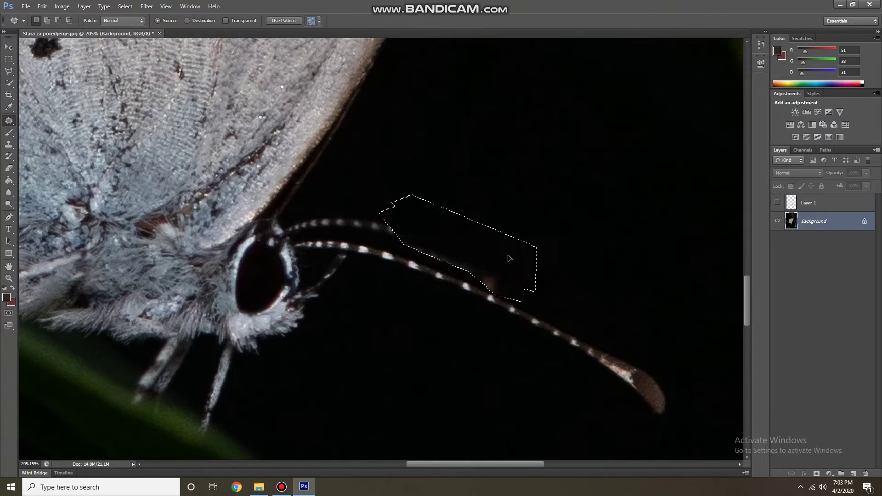
left_click(777, 203)
Step: Burn the new antenna tip, then set the Brush to 20 px for touch-up
key("o")
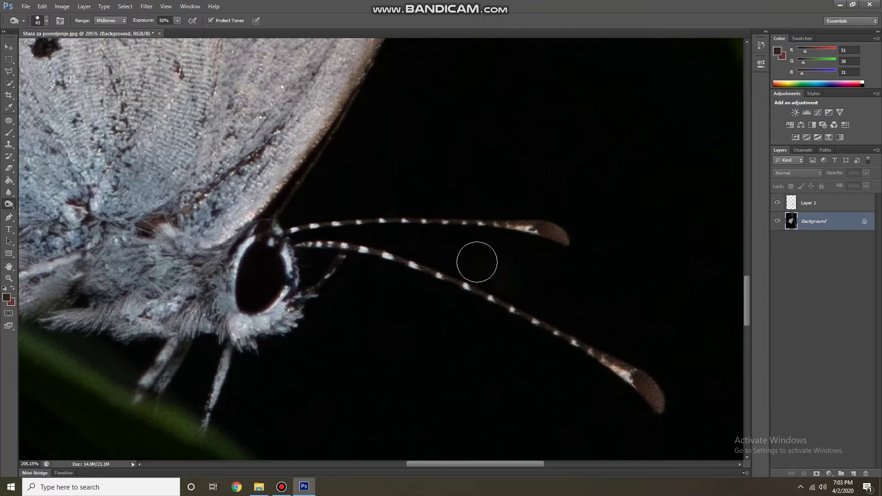
right_click(409, 296)
key("z")
key("ctrl+0")
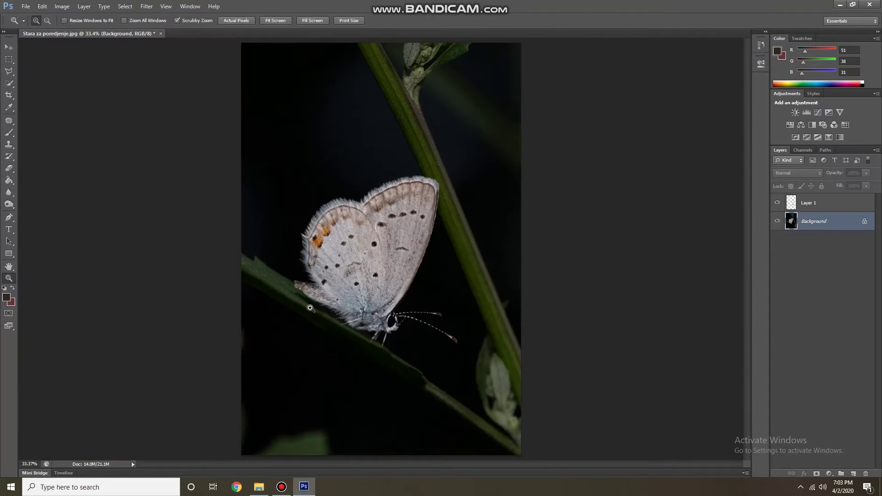
mouse_move(440, 329)
left_mouse_down()
mouse_move(495, 329)
mouse_move(516, 305)
left_mouse_up()
key("b")
right_click(453, 225)
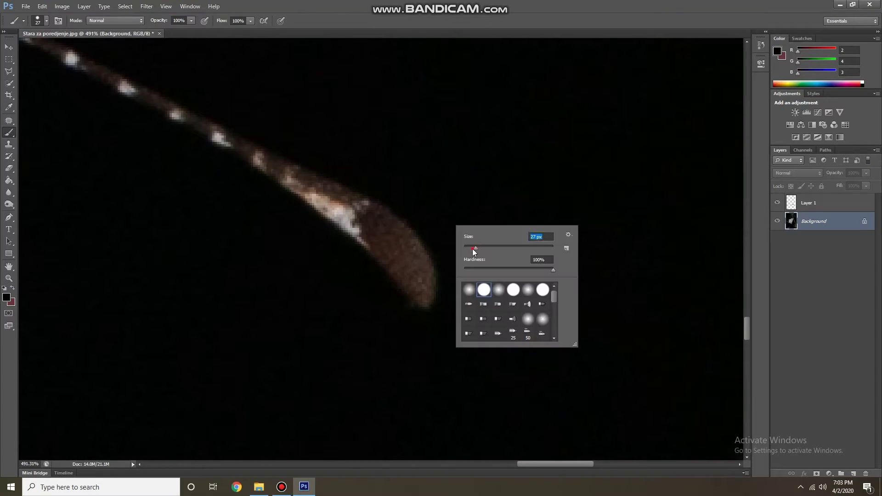
left_click_drag(473, 250, 471, 250)
key("Return")
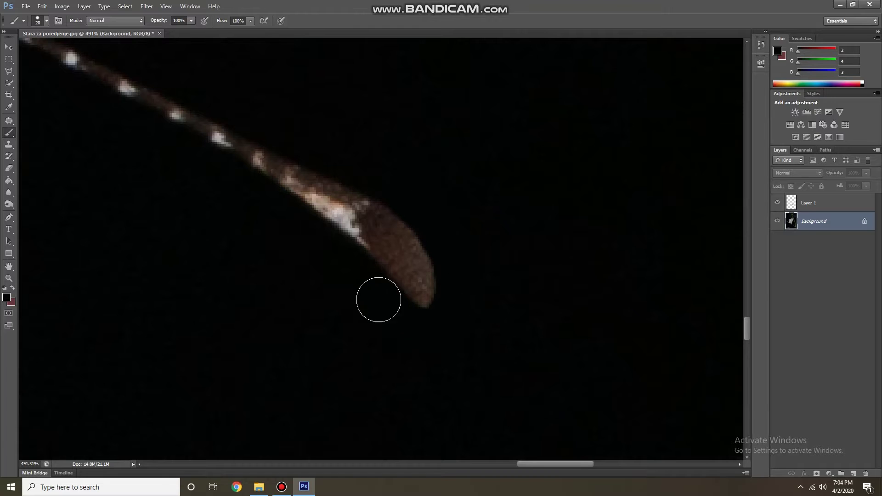
Step: Zoom closely on the new antenna tip and erase its stray edges
key("z")
key("ctrl+0")
key("alt+]")
left_click_drag(349, 322, 367, 329)
left_click_drag(622, 418, 657, 218)
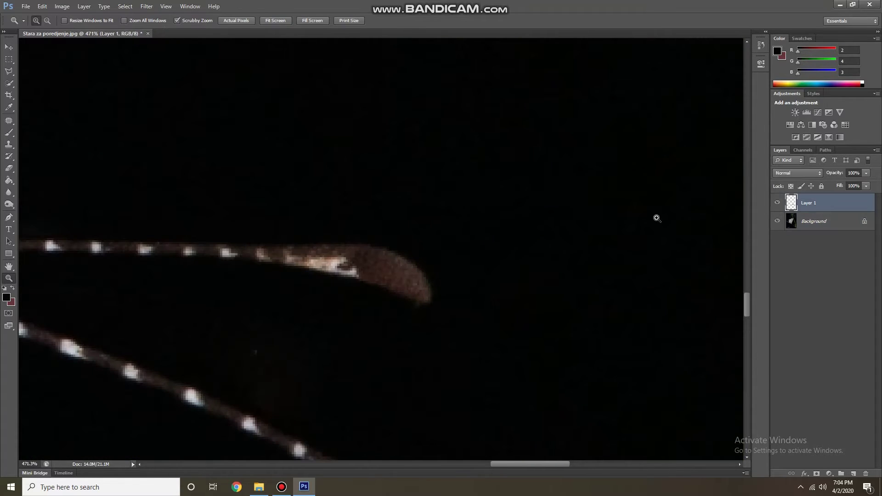
key("e")
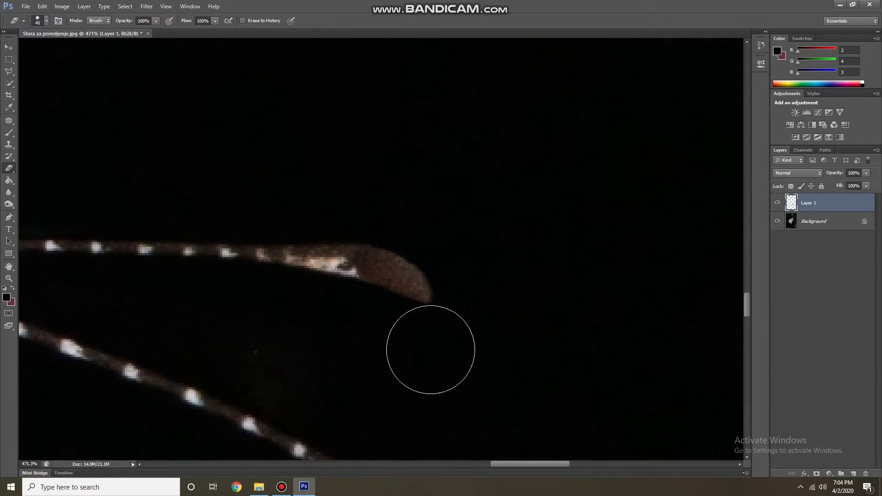
key("z")
key("ctrl+0")
Step: Revert to the first eraser step in History and choose a small Burn brush
left_click(761, 45)
left_click(690, 243)
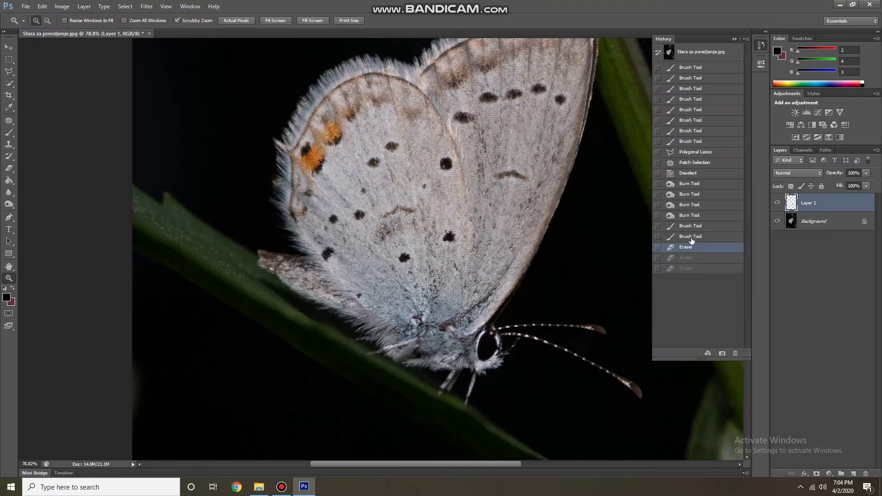
left_click(761, 45)
left_click_drag(459, 322, 528, 321)
right_click(8, 204)
left_click(32, 216)
right_click(478, 327)
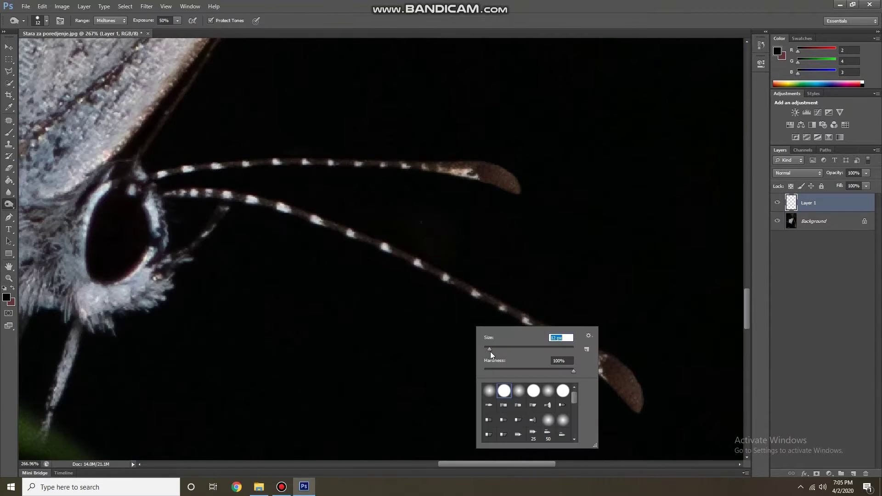
left_click(469, 290)
Step: Burn along both antennae on the Background layer
left_click(813, 221)
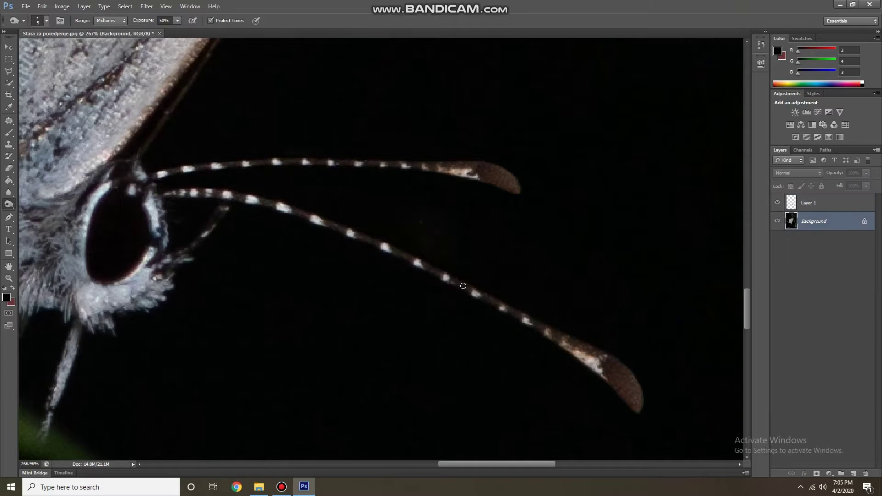
key("z")
key("ctrl+0")
mouse_move(422, 337)
left_mouse_down()
mouse_move(413, 322)
mouse_move(380, 335)
left_mouse_up()
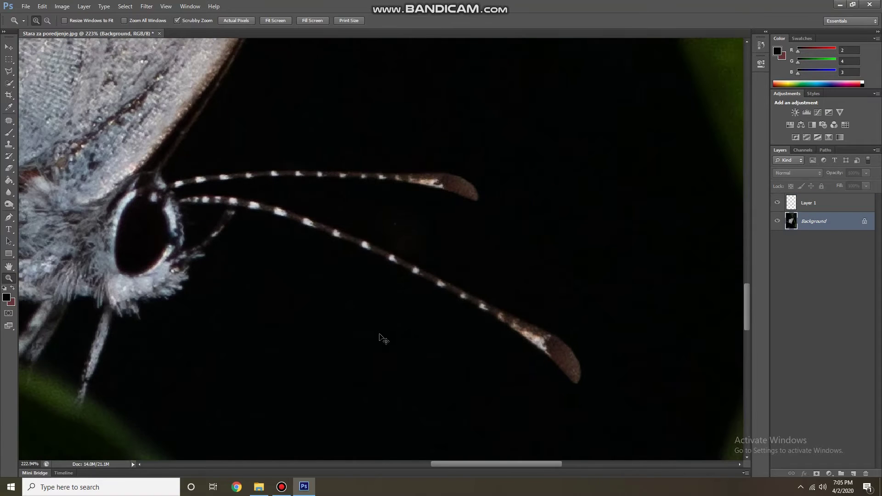
key("o")
key("z")
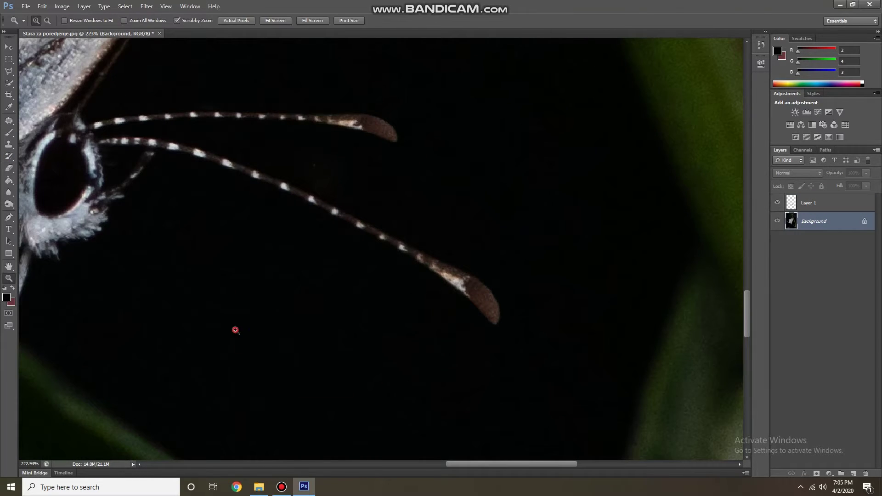
left_click_drag(255, 340, 223, 328)
left_click_drag(459, 239, 455, 268)
Step: Dodge the eye's pale rim with a 4 px brush, then burn with a 5 px brush
key("o")
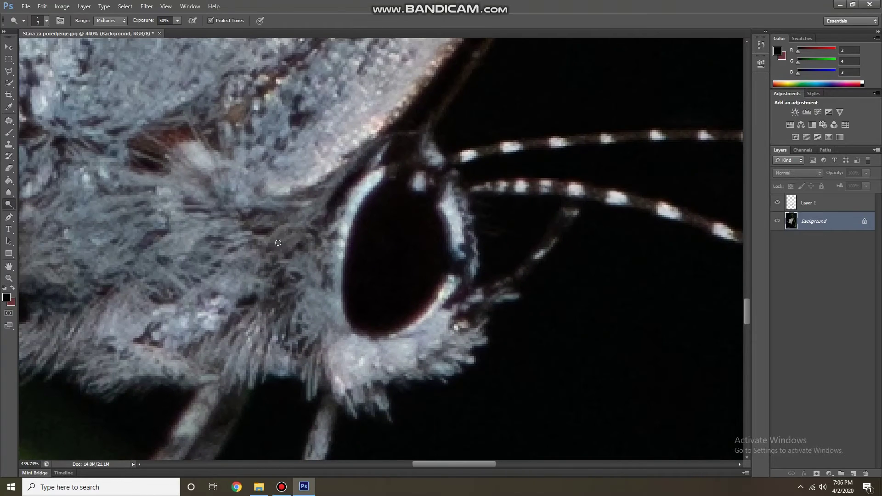
right_click(501, 271)
key("Return")
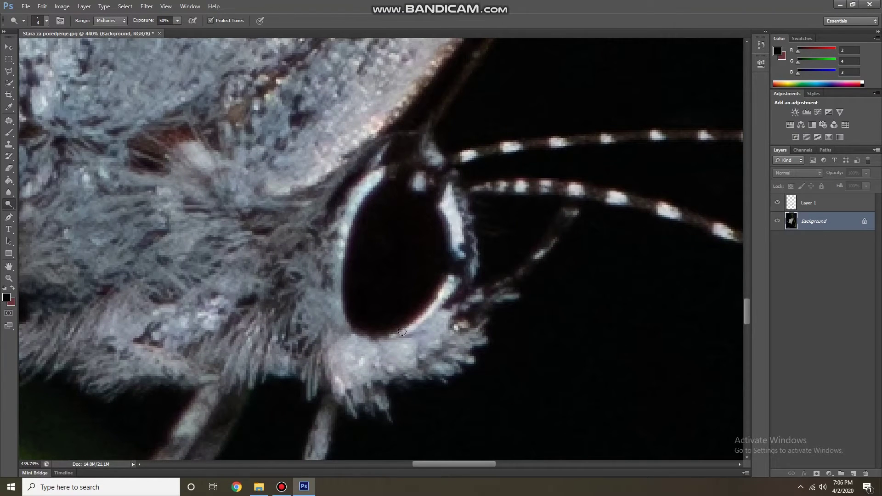
key("shift+o")
right_click(441, 275)
type("5")
key("Return")
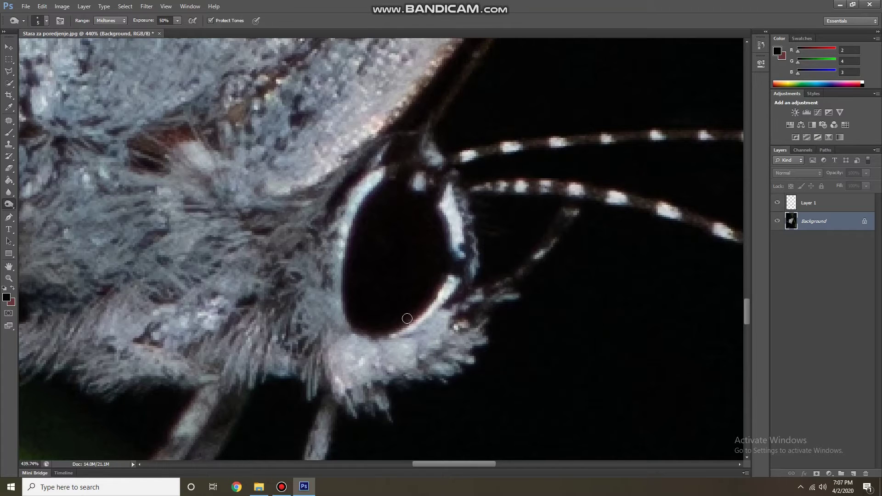
Step: Paint the eye solid near-black with a 9 px Brush sampled from the eye
key("b")
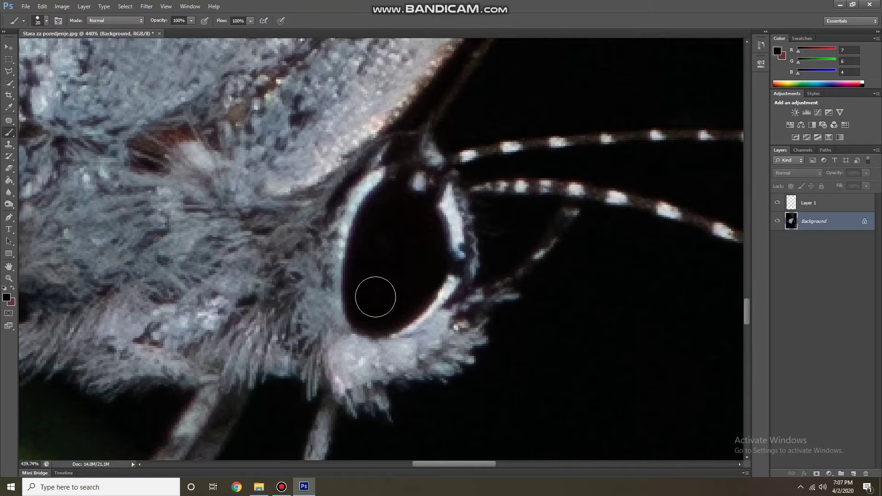
right_click(425, 274)
type("9")
key("Return")
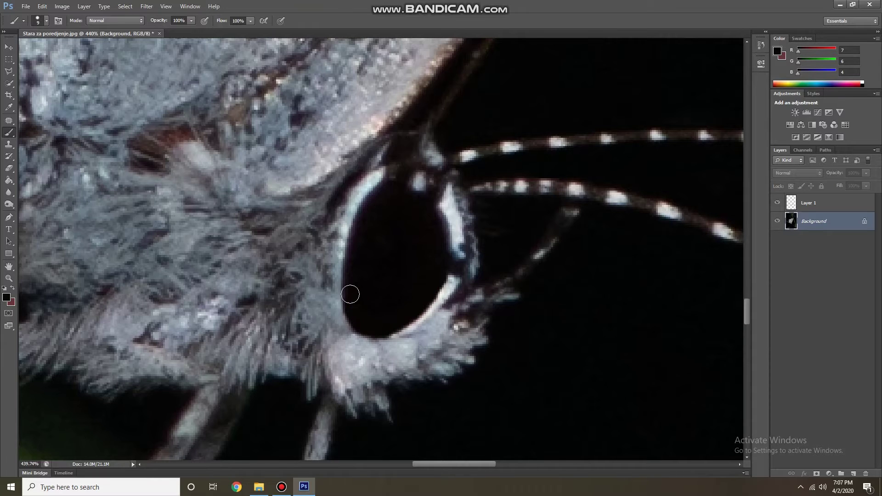
left_click(357, 230, "alt")
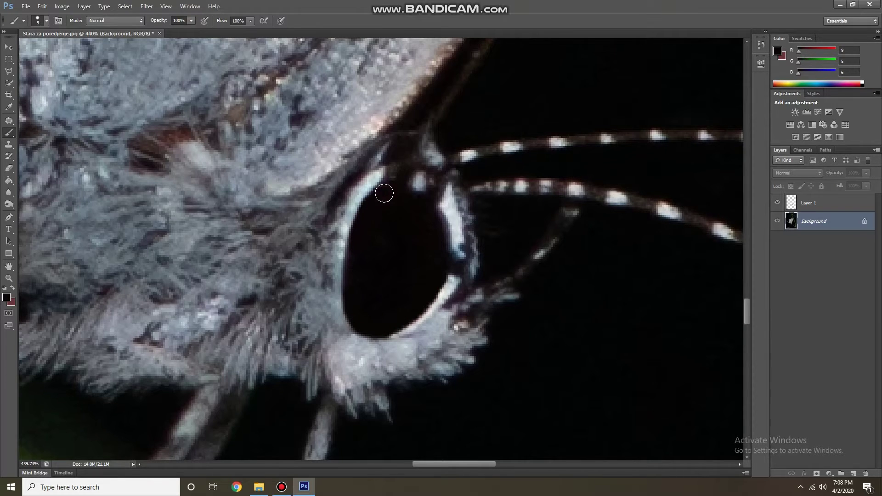
left_click(9, 205)
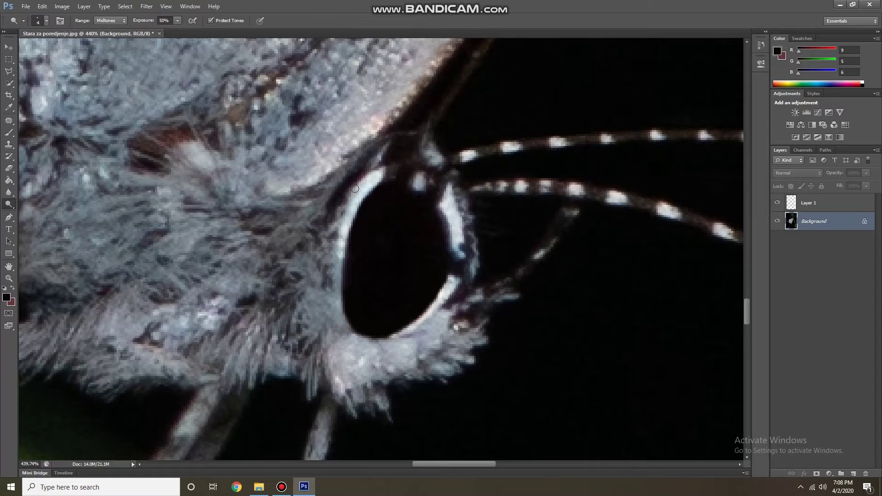
key("ctrl+0")
left_click_drag(438, 268, 532, 276)
Step: Dodge the body and leg hairs with a 2 px brush, then the lower body edge at 8 px
scroll(369, 301, "up", 1)
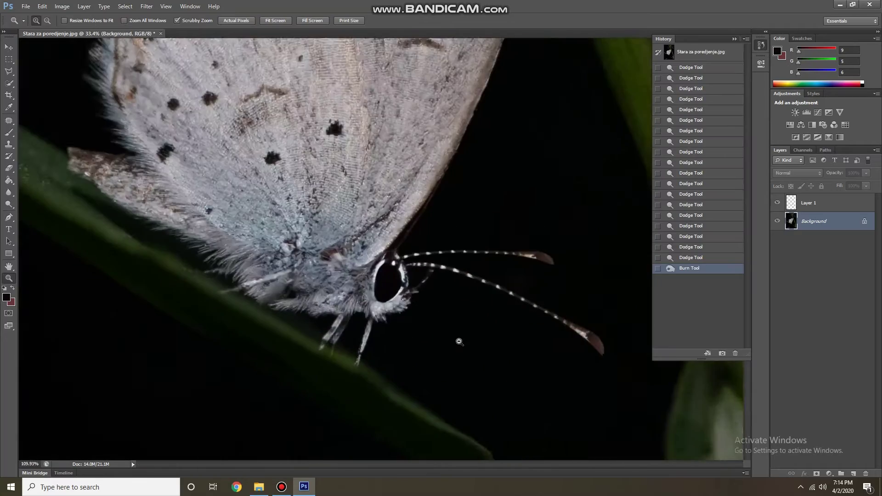
scroll(335, 275, "up", 2)
right_click(384, 317)
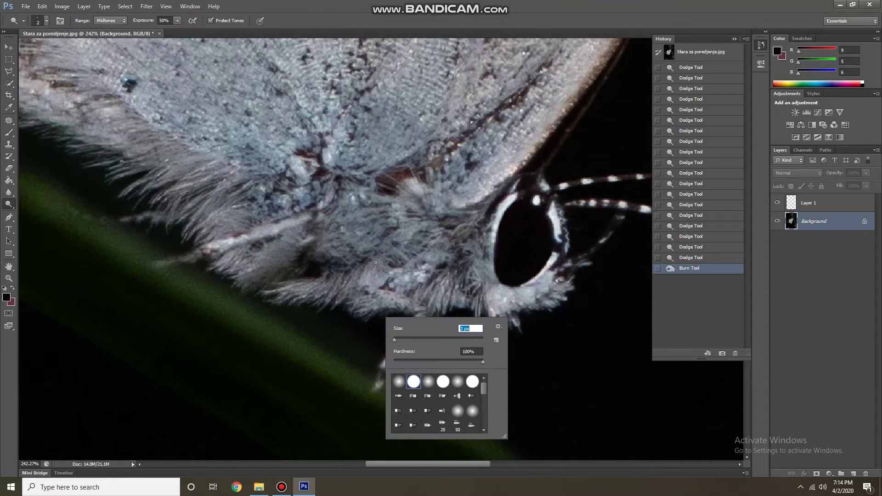
left_click(335, 301)
left_click(478, 246)
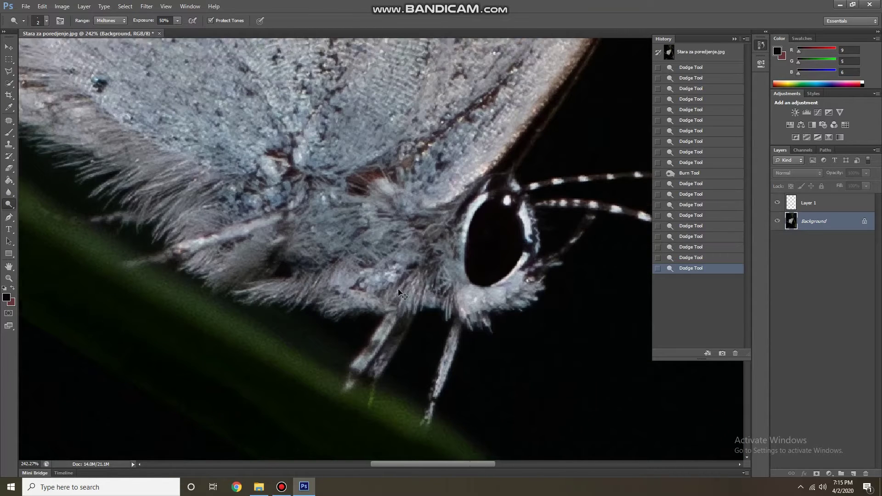
left_click(381, 299)
scroll(315, 318, "up", 3)
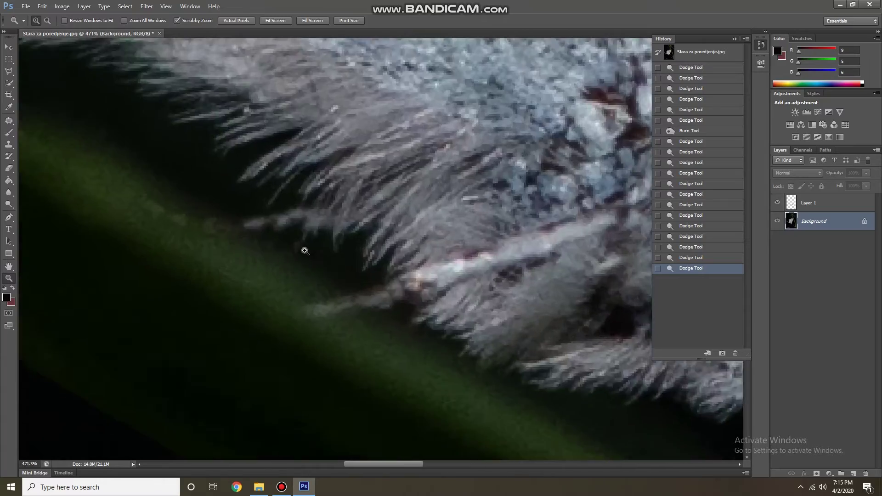
scroll(305, 250, "up", 2)
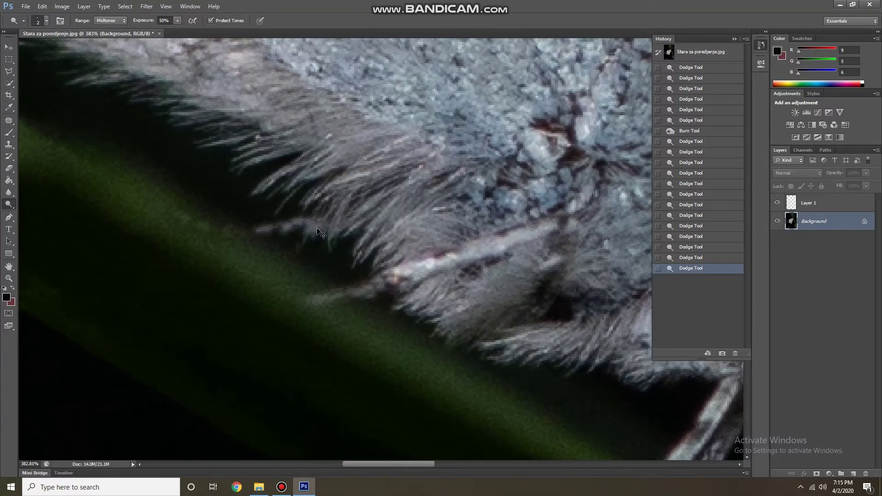
left_click(296, 224)
scroll(294, 248, "down", 2)
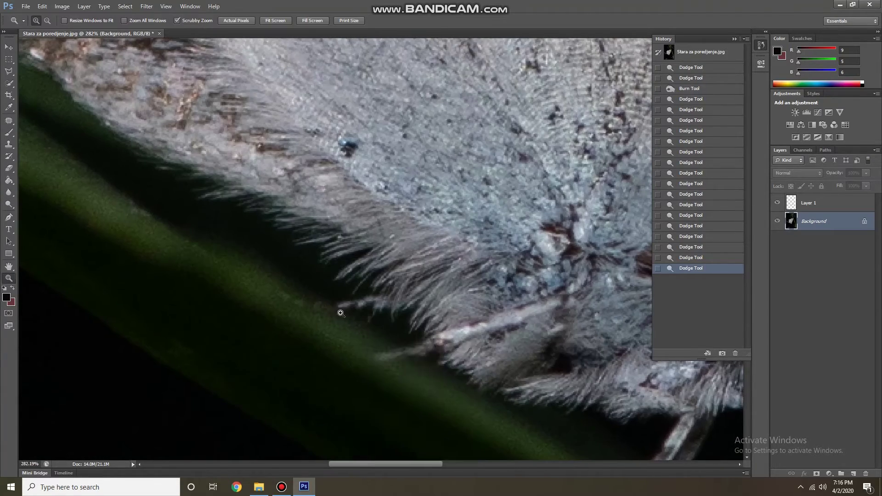
right_click(356, 342)
left_click(384, 403)
left_click(289, 297)
Step: Frame the wings in view and set the Dodge brush to 3 px
key("z")
key("ctrl+0")
scroll(384, 234, "up", 3)
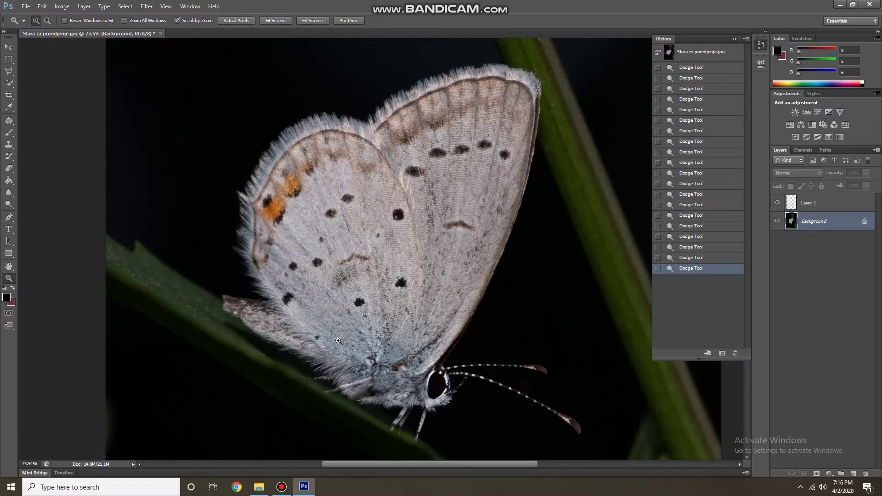
scroll(383, 234, "up", 2)
scroll(437, 373, "up", 2)
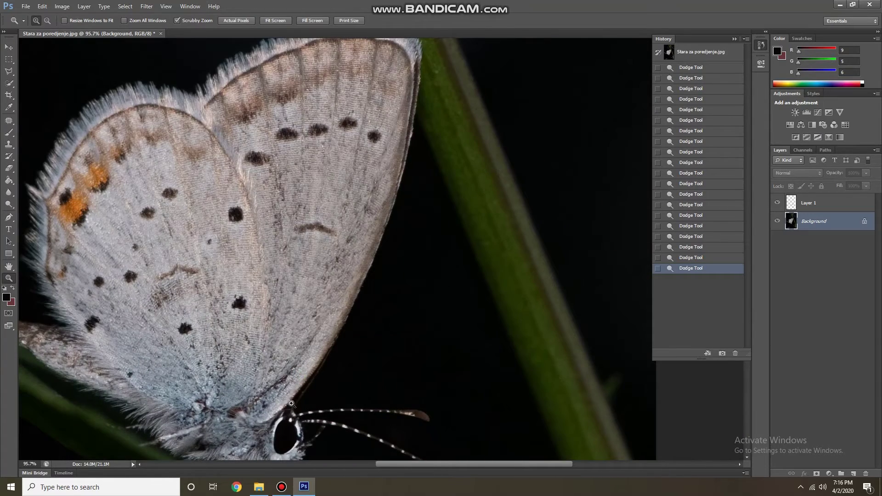
scroll(292, 403, "up", 7)
key("o")
right_click(428, 369)
type("3")
key("Return")
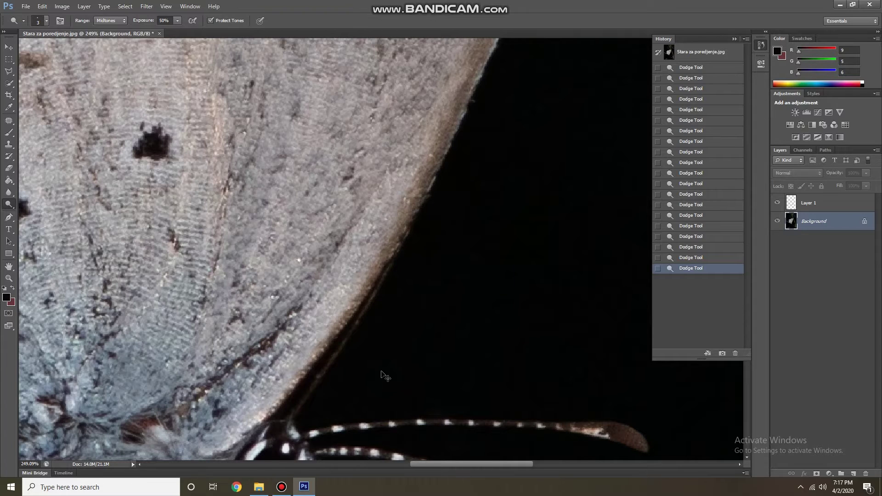
Step: Set the Dodge brush to 4 px and scroll across to the wing fringe
right_click(430, 368)
type("4")
key("Return")
scroll(250, 430, "right", 2)
scroll(379, 367, "down", 5)
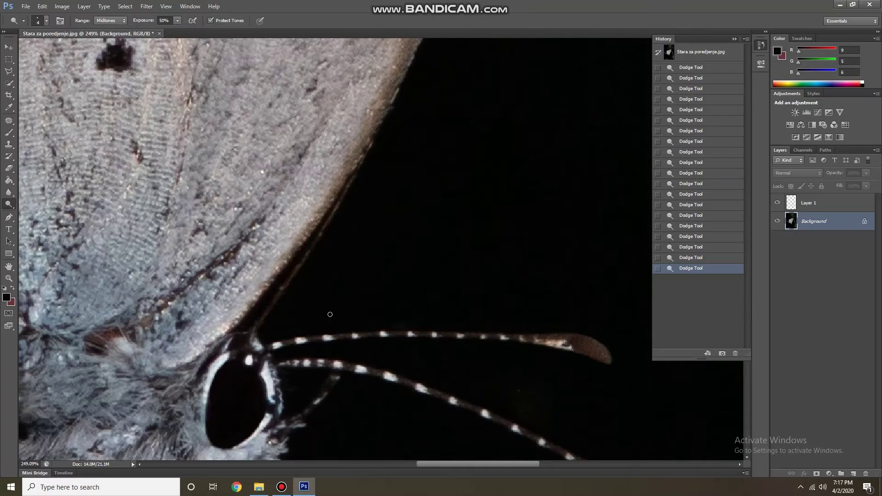
scroll(429, 309, "up", 5)
scroll(330, 329, "right", 2)
right_click(414, 317)
key("Escape")
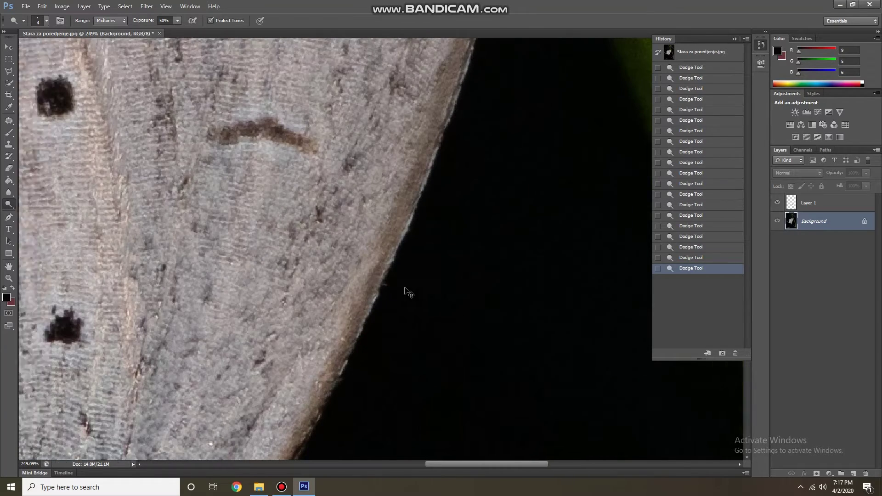
Step: Resize the Dodge brush to 7 px, then enlarge it to 21 px
scroll(403, 291, "right", 2)
scroll(403, 291, "up", 2)
scroll(390, 287, "up", 2)
scroll(389, 285, "up", 2)
scroll(389, 284, "up", 2)
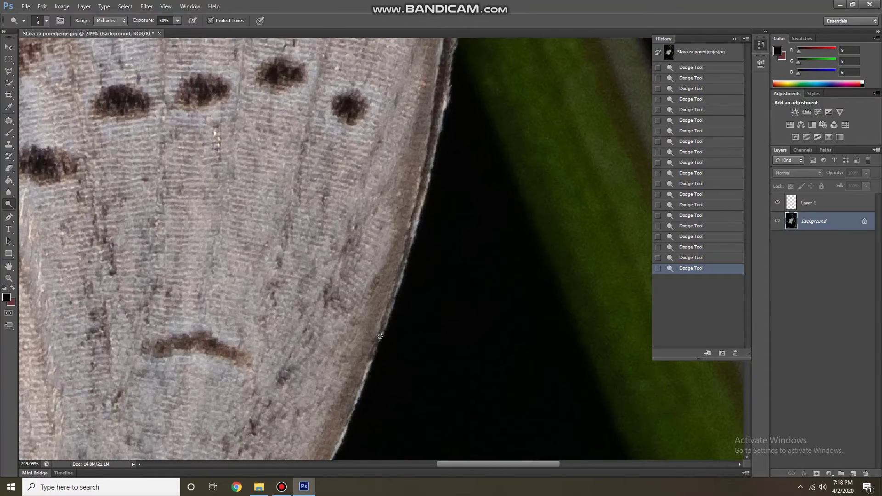
scroll(400, 283, "up", 4)
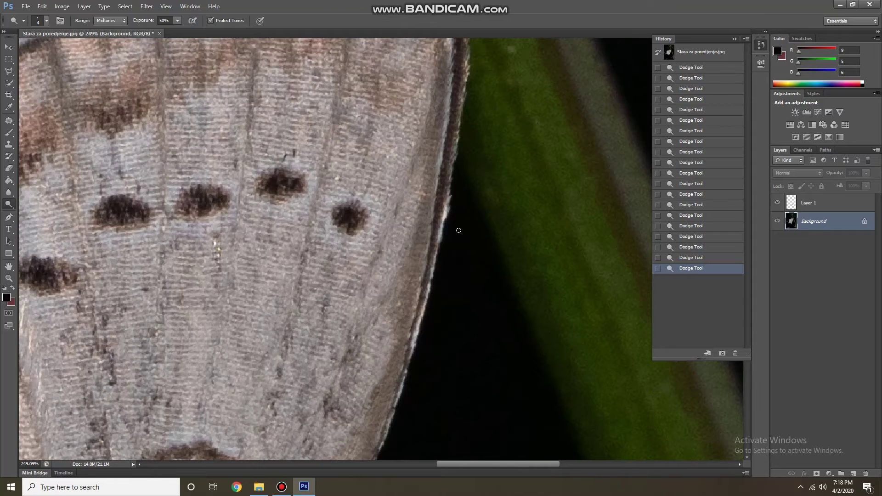
scroll(459, 230, "up", 6)
right_click(501, 321)
key("Return")
scroll(533, 303, "up", 5)
right_click(548, 318)
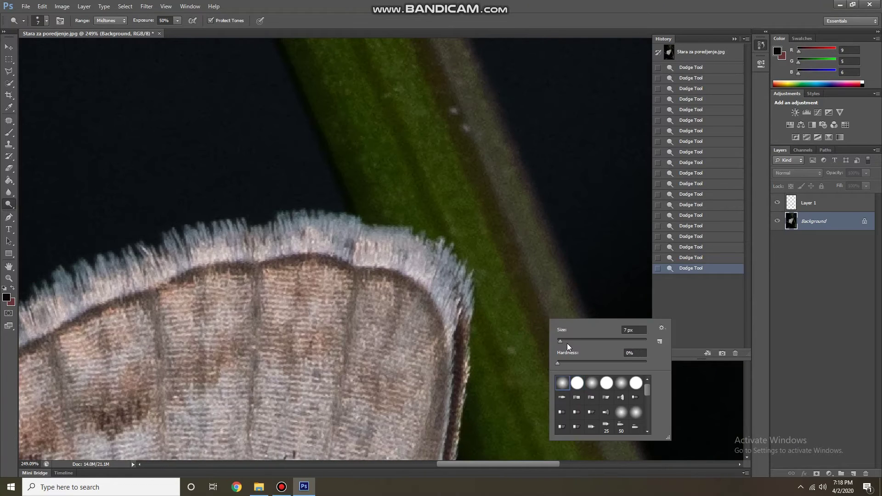
left_click_drag(560, 344, 572, 344)
key("Return")
Step: Brighten the fringe along the wing's top edge with the 21 px Dodge brush
left_click_drag(117, 256, 50, 290)
scroll(184, 298, "left", 3)
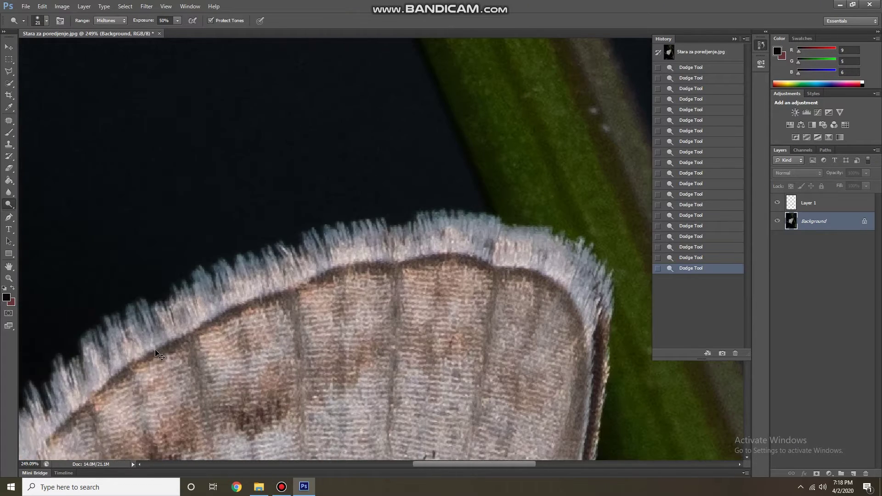
scroll(184, 299, "up", 4)
mouse_move(460, 215)
left_mouse_down()
mouse_move(330, 335)
mouse_move(51, 353)
mouse_move(294, 191)
left_mouse_up()
Step: Enlarge the brush to 29 px and brighten the fringe on the left wing edge
right_click(294, 192)
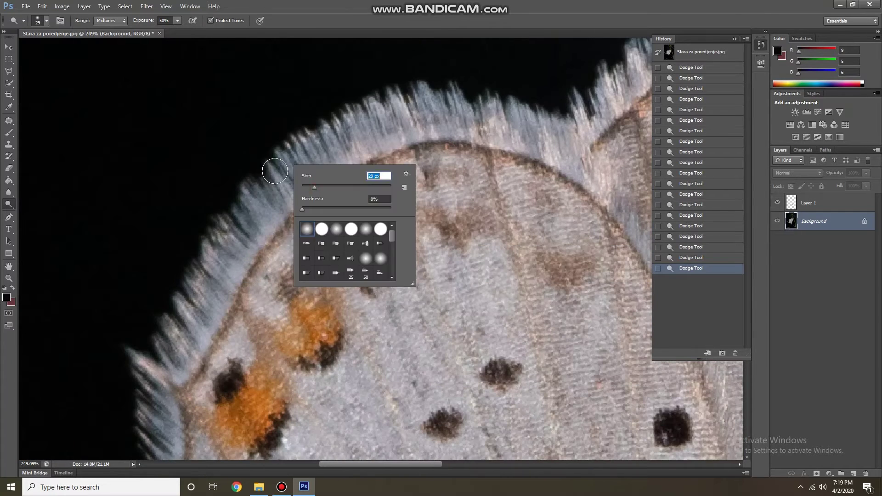
left_click_drag(363, 174, 372, 174)
key("Return")
scroll(163, 125, "down", 7)
scroll(163, 126, "down", 3)
mouse_move(163, 125)
left_mouse_down()
mouse_move(118, 256)
mouse_move(211, 413)
left_mouse_up()
scroll(211, 414, "down", 1)
Step: Compare before and after the latest dodge strokes, then zoom onto the left wing's upper edge
key("z")
key("ctrl+0")
left_click(709, 207)
left_click(707, 267)
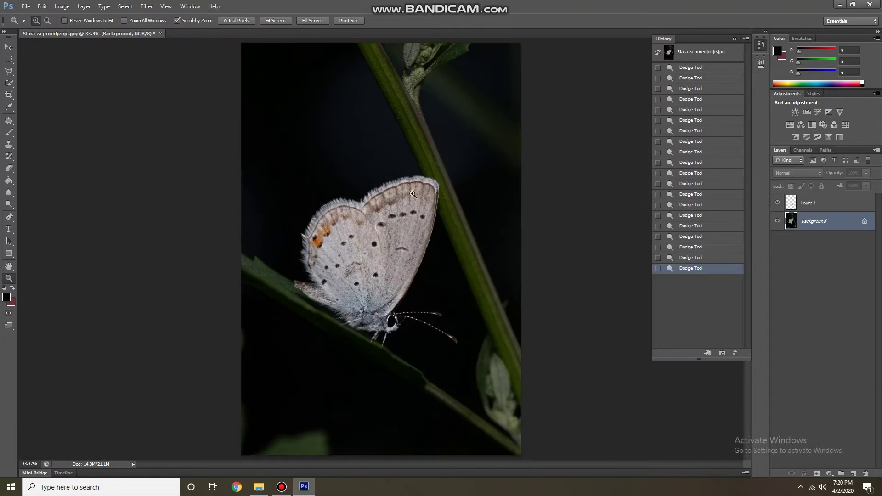
left_click_drag(408, 182, 459, 184)
Step: Burn the brown border line along the left wing's upper edge with a 26 px brush
key("o")
right_click(464, 244)
mouse_move(601, 217)
left_mouse_down()
mouse_move(505, 161)
mouse_move(339, 159)
mouse_move(170, 221)
mouse_move(110, 321)
left_mouse_up()
scroll(220, 324, "up", 3)
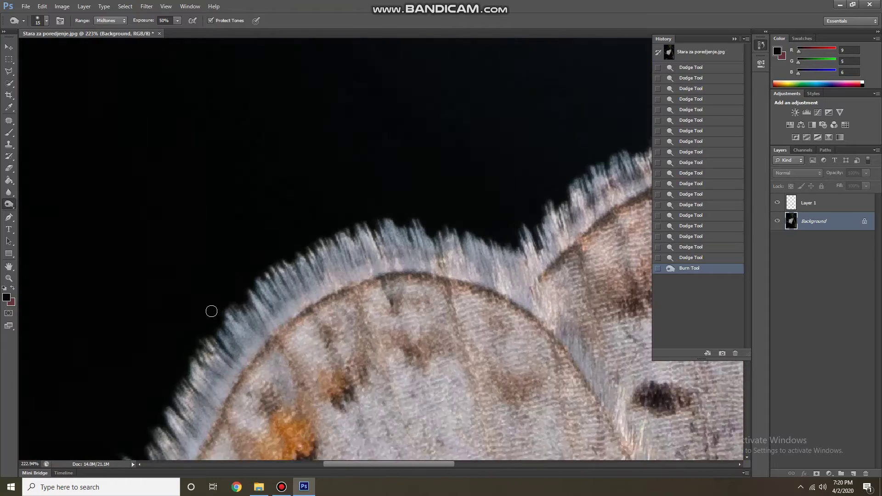
right_click(344, 266)
key("Return")
mouse_move(524, 133)
left_mouse_down()
mouse_move(225, 234)
mouse_move(184, 317)
left_mouse_up()
scroll(224, 233, "down", 5)
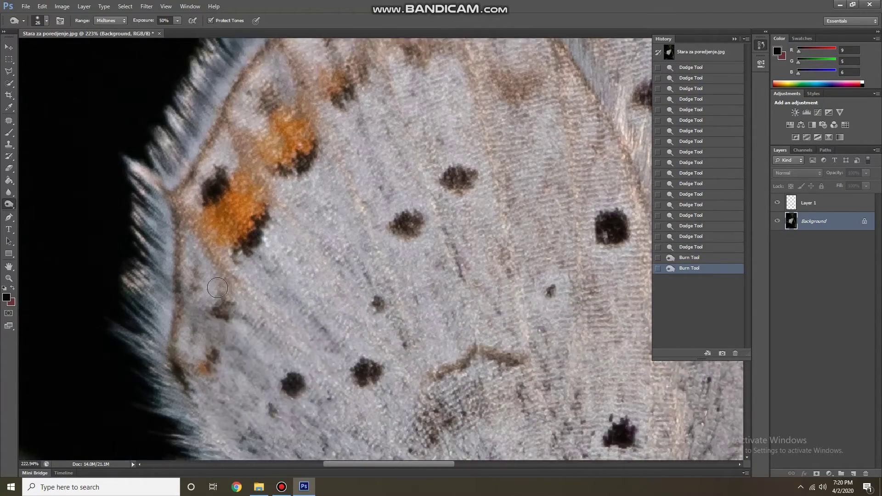
scroll(225, 234, "down", 1)
left_click_drag(161, 179, 147, 270)
Step: Zoom onto the right wing's top edge and stroke its fringe with a 16 px brush
key("z")
key("ctrl+0")
left_click_drag(404, 185, 459, 185)
key("o")
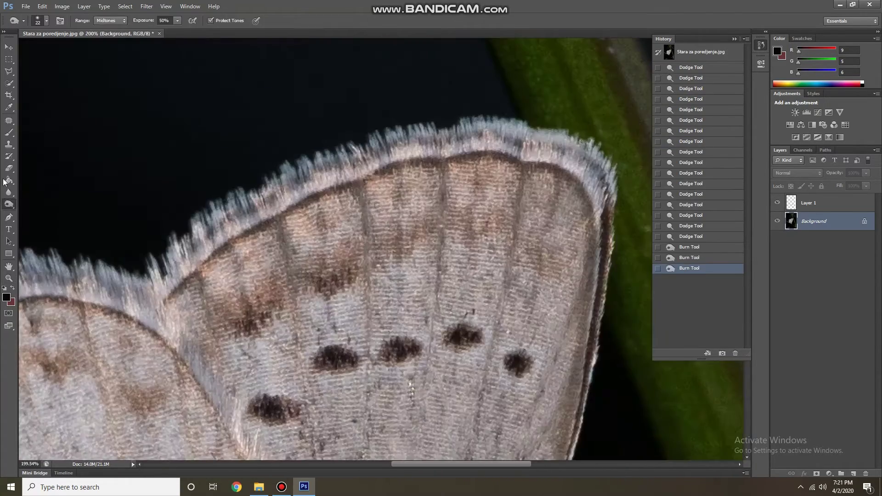
right_click(585, 243)
key("Return")
left_click_drag(395, 156, 161, 306)
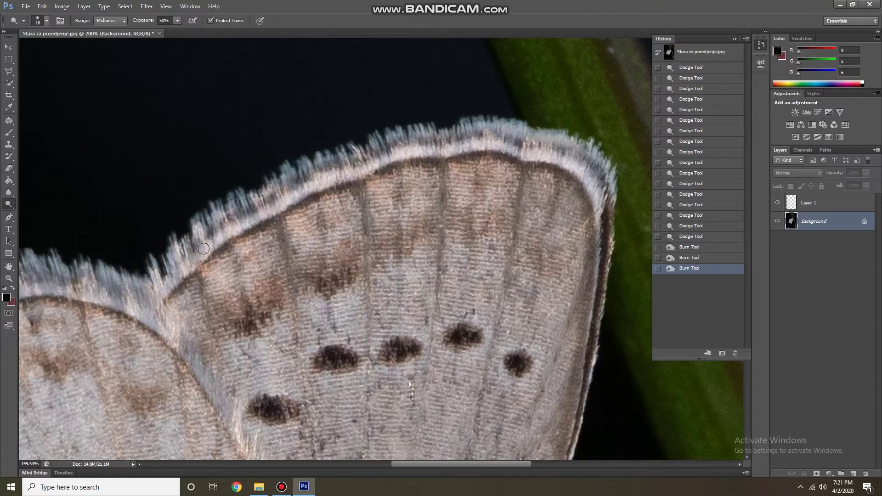
Step: Work the right wing's outer edge and fringe with a 10 px brush
right_click(510, 312)
key("Return")
left_click_drag(477, 215, 488, 137)
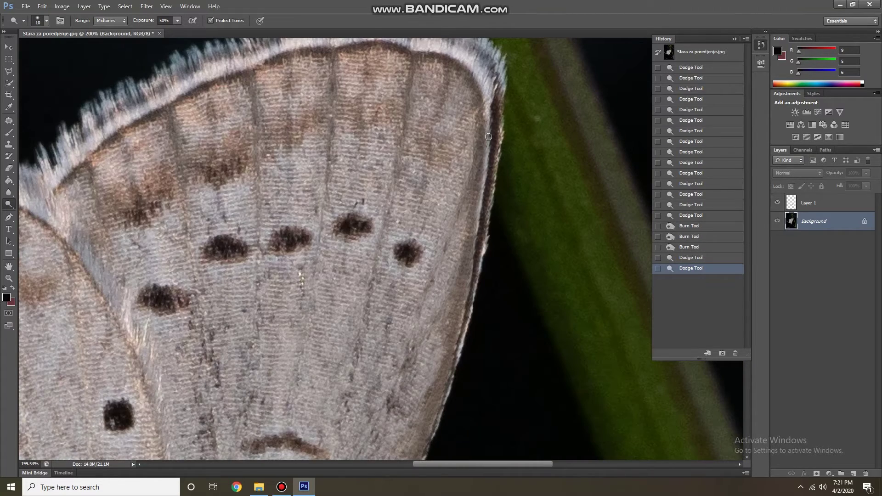
left_click_drag(493, 184, 486, 253)
scroll(485, 252, "up", 3)
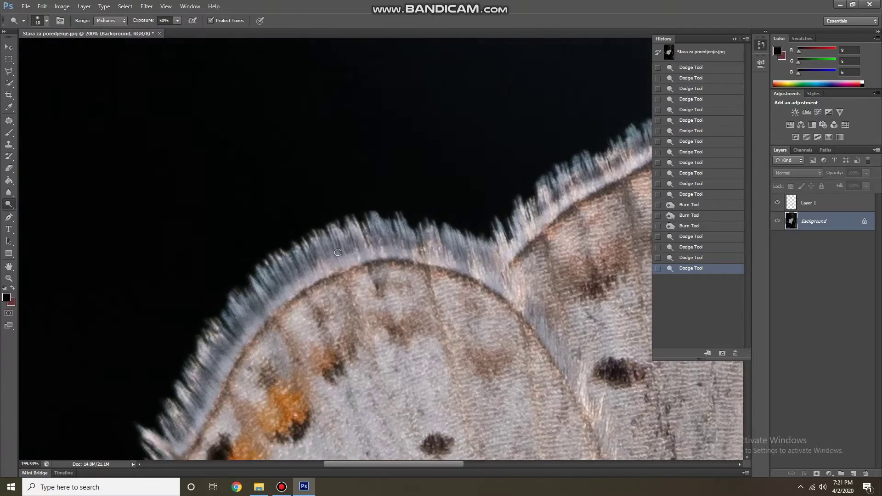
scroll(358, 333, "left", 5)
scroll(358, 334, "right", 2)
Step: Set the brush to 14 px and brighten the fringe on the left wing
right_click(175, 216)
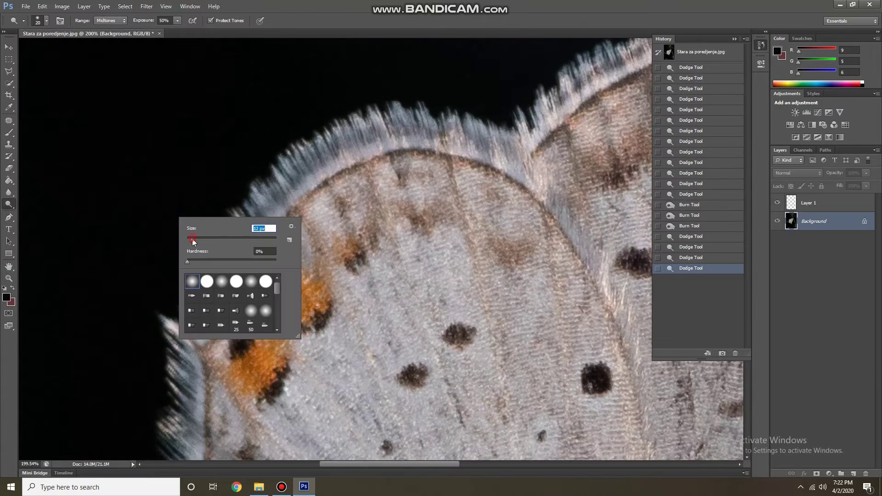
type("14")
key("Return")
left_click_drag(505, 165, 202, 333)
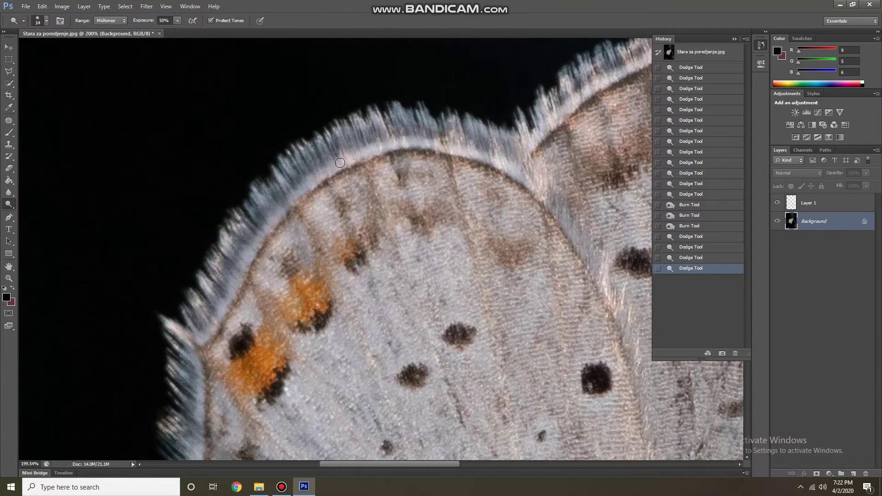
scroll(167, 279, "down", 5)
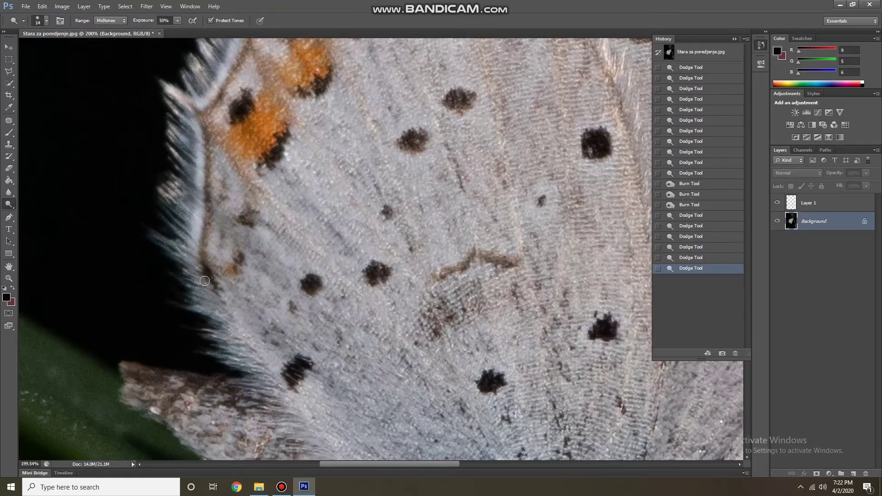
scroll(105, 234, "down", 1)
scroll(105, 235, "up", 1)
scroll(130, 256, "up", 7)
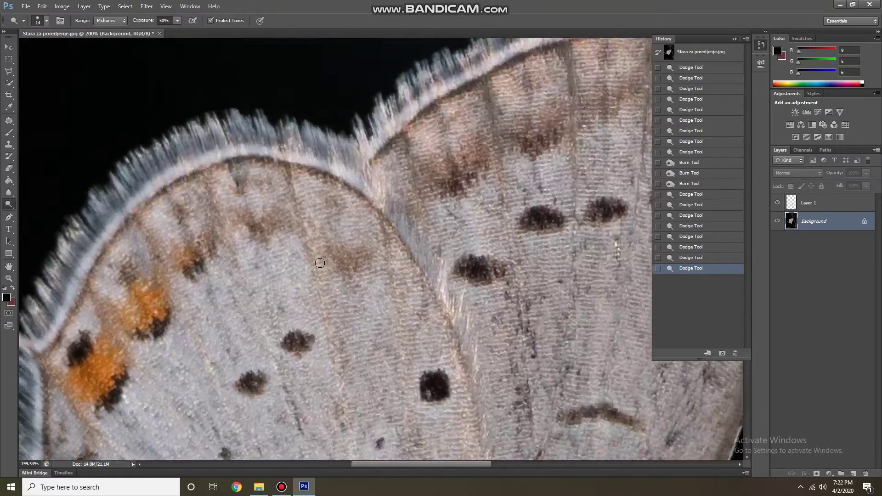
scroll(481, 86, "right", 4)
scroll(481, 86, "down", 3)
scroll(498, 89, "up", 2)
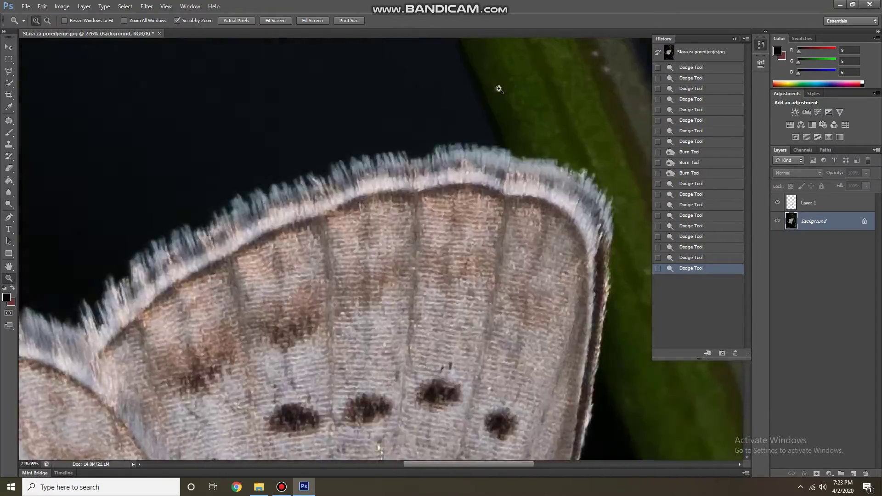
Step: Burn spots along the right wing's top border and outer edge
key("shift+o")
right_click(491, 219)
left_click(561, 235)
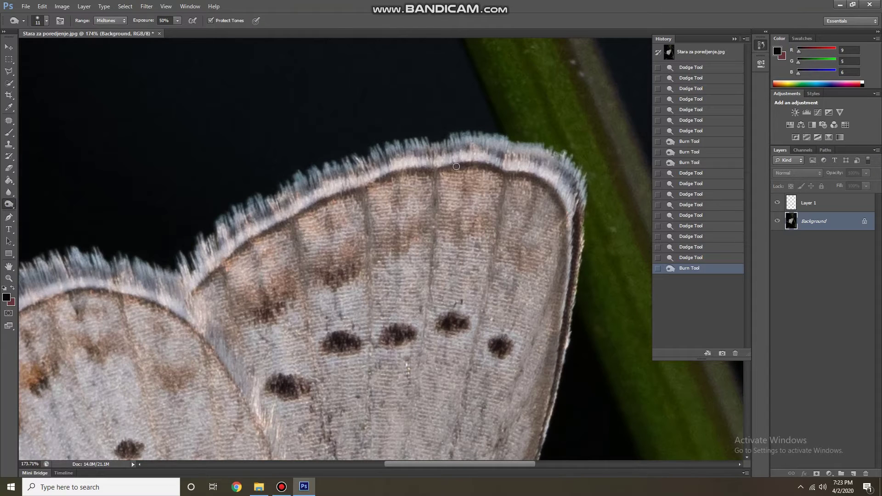
left_click_drag(222, 265, 225, 287)
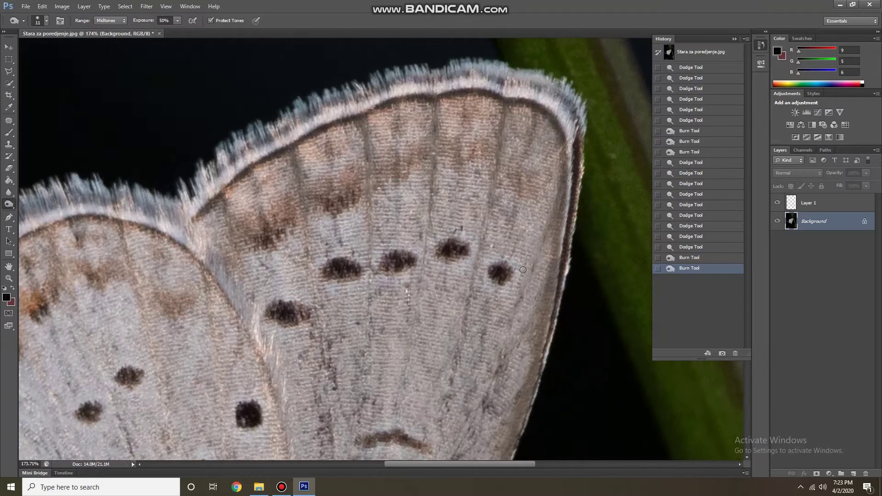
scroll(225, 287, "down", 3)
right_click(533, 269)
left_click_drag(563, 129, 560, 181)
left_click_drag(549, 233, 526, 300)
scroll(526, 301, "down", 3)
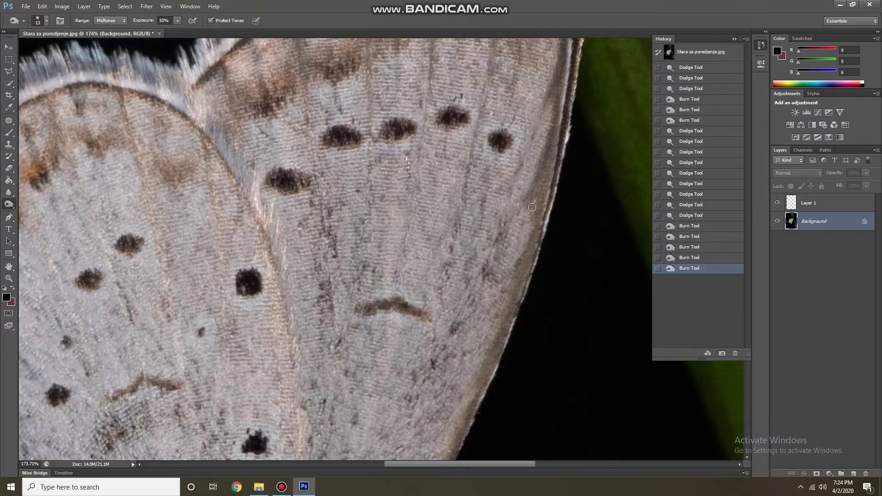
scroll(510, 324, "down", 3)
mouse_move(539, 204)
left_mouse_down()
mouse_move(519, 274)
mouse_move(477, 294)
mouse_move(515, 292)
left_mouse_up()
scroll(505, 275, "up", 2)
Step: Revert the recent edge burn strokes, then re-burn the left wing's top border line
key("ctrl+0")
left_click(689, 225)
key("ctrl+z")
key("z")
left_click(689, 215)
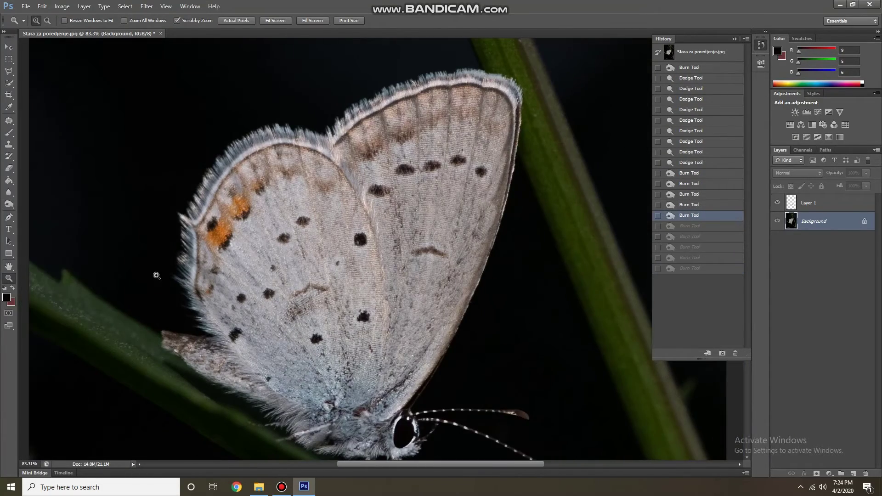
left_click_drag(65, 179, 184, 179)
key("o")
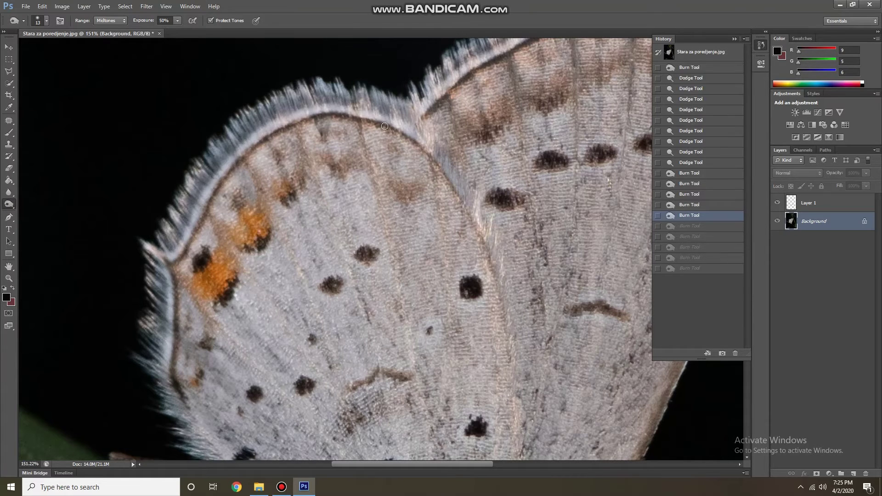
left_click_drag(384, 126, 437, 163)
Step: Zoom closely on the wing edge and darken part of it with burn strokes
key("ctrl+0")
left_click_drag(390, 238, 457, 238)
right_click(457, 239)
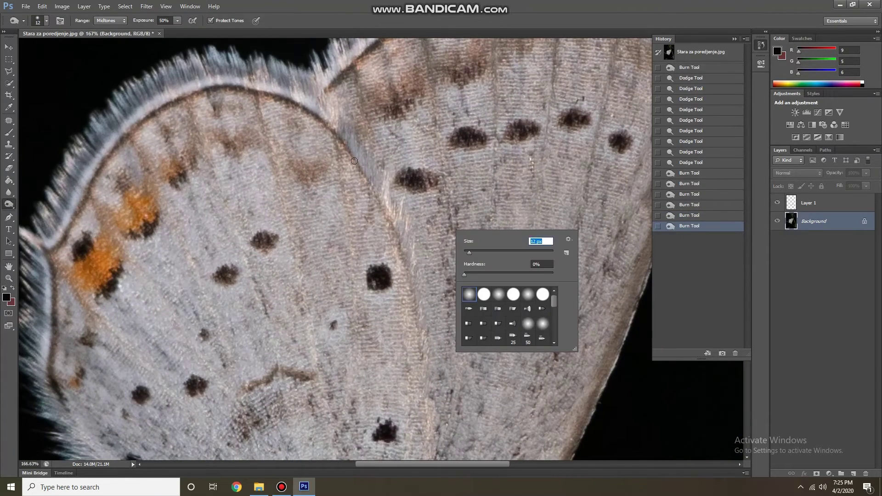
key("Return")
mouse_move(354, 161)
left_mouse_down()
mouse_move(404, 271)
mouse_move(440, 248)
mouse_move(464, 247)
left_mouse_up()
key("ctrl+0")
key("z")
Step: Brighten pale areas of the wing with several Dodge strokes
key("shift+o")
right_click(349, 216)
key("Return")
mouse_move(379, 250)
left_mouse_down()
mouse_move(400, 257)
mouse_move(322, 156)
left_mouse_up()
left_click_drag(353, 197, 381, 257)
left_click_drag(340, 182, 377, 216)
scroll(251, 239, "down", 3)
Step: Pick Burn from the toning tools, zoom on the wing, then return to a larger Dodge brush
right_click(8, 204)
left_click(36, 214)
key("ctrl+0")
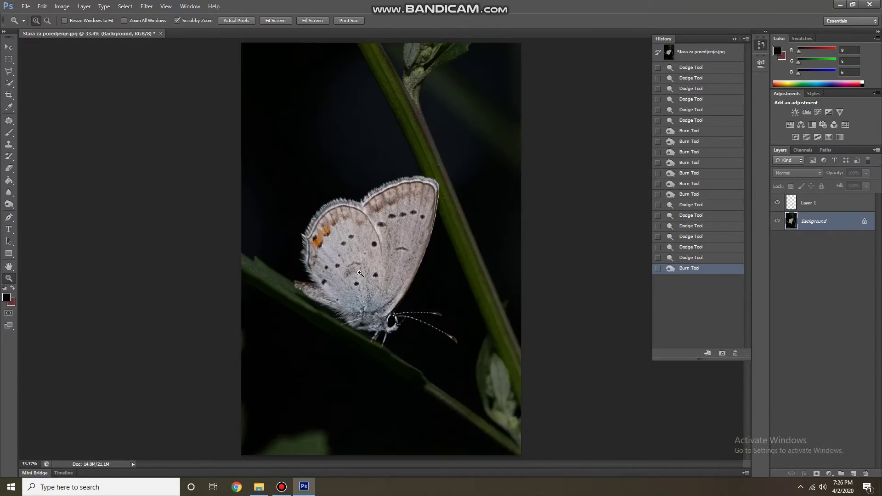
left_click_drag(376, 257, 387, 244)
key("shift+o")
key("shift+o")
key("bracketright")
key("bracketright")
key("ctrl+0")
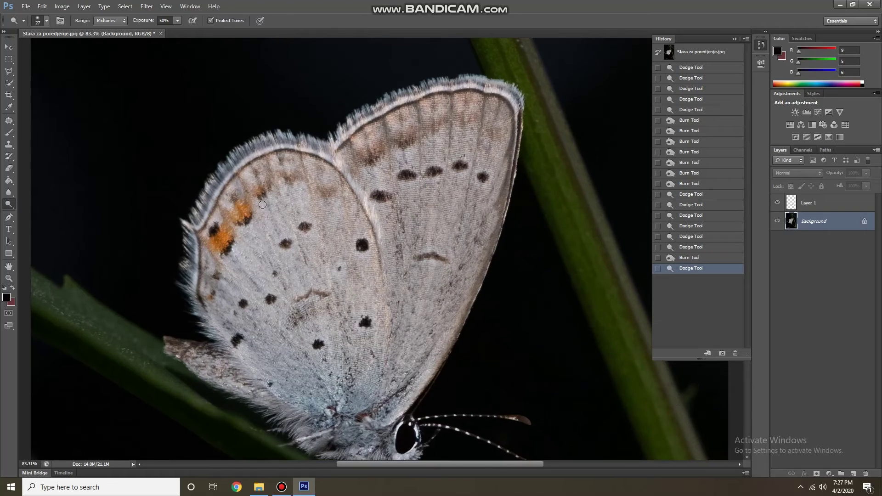
Step: Zoom in on the butterfly's body and set the Dodge brush to 7 px
left_click_drag(262, 204, 285, 204)
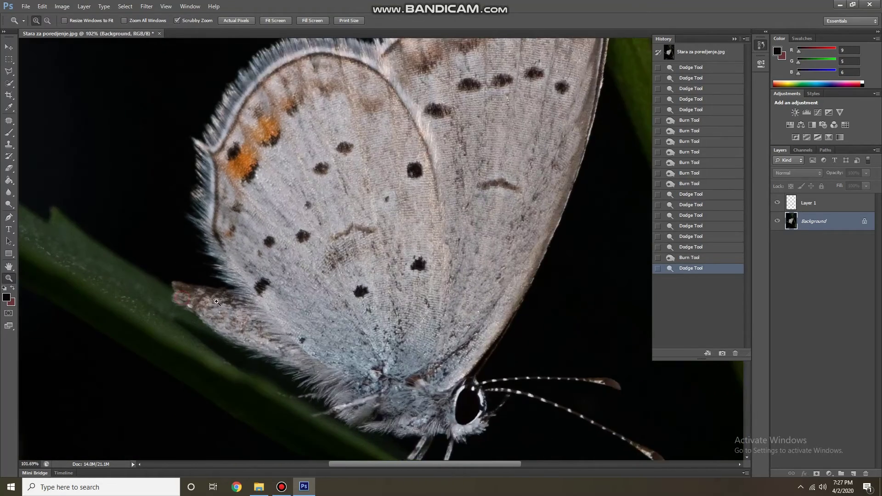
left_click_drag(177, 287, 188, 318)
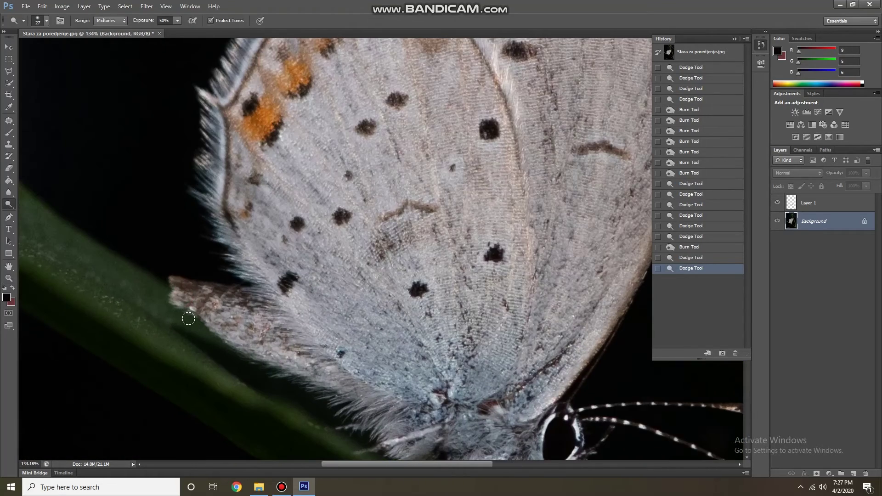
right_click(188, 319)
type("7")
key("Return")
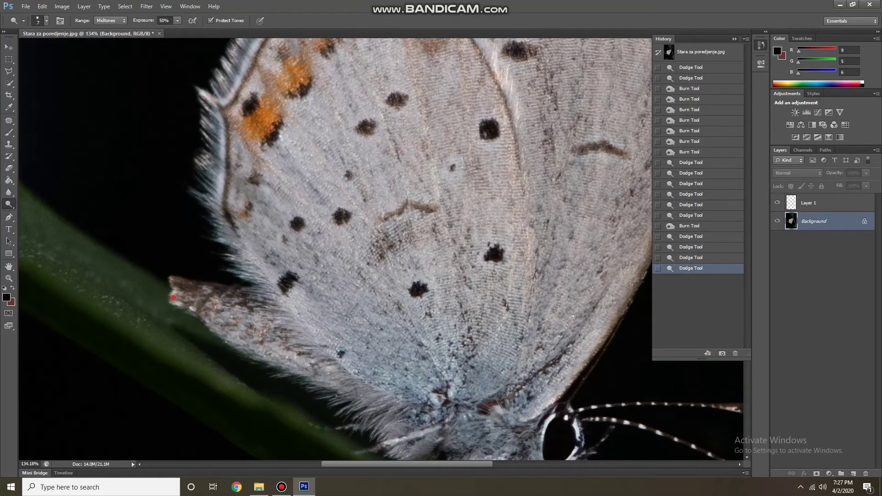
left_click(173, 297)
scroll(348, 373, "up", 3)
Step: Dab highlights on the body hairs and wing base, then zoom back out to the whole wing
right_click(348, 373)
key("Return")
left_click_drag(330, 339, 342, 327)
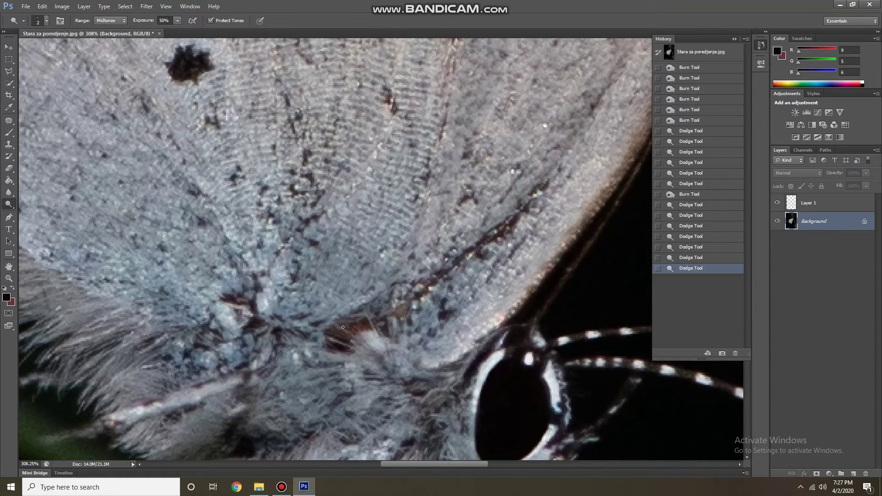
left_click(377, 329)
scroll(377, 329, "down", 3)
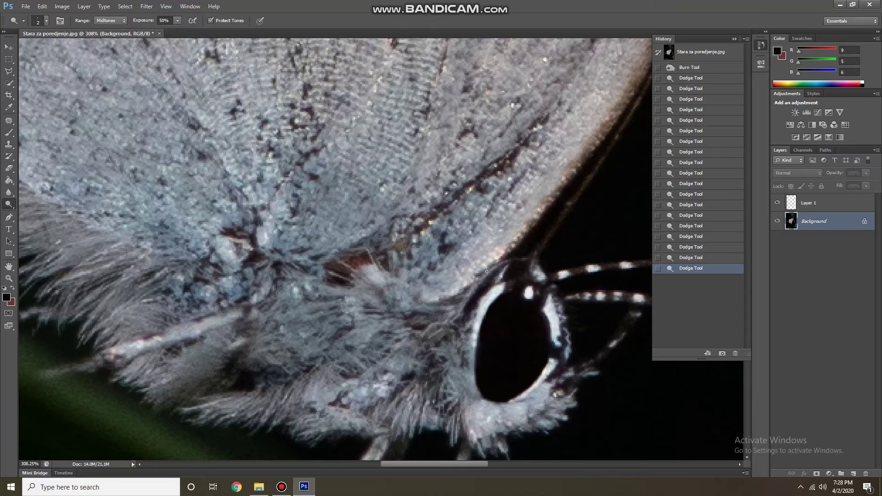
key("bracketright")
key("bracketright")
key("bracketright")
key("z")
left_click_drag(196, 353, 195, 331)
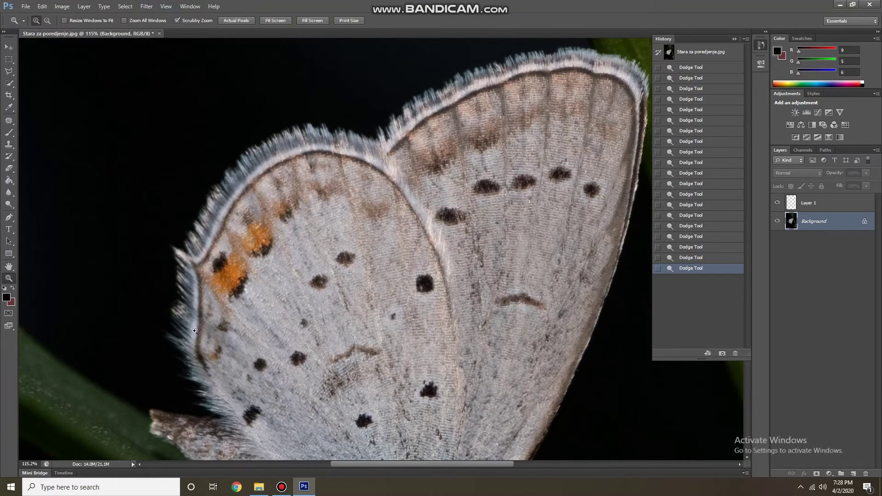
Step: With the Dodge tool, brighten the wing along its upper edge
key("o")
right_click(199, 318)
key("Return")
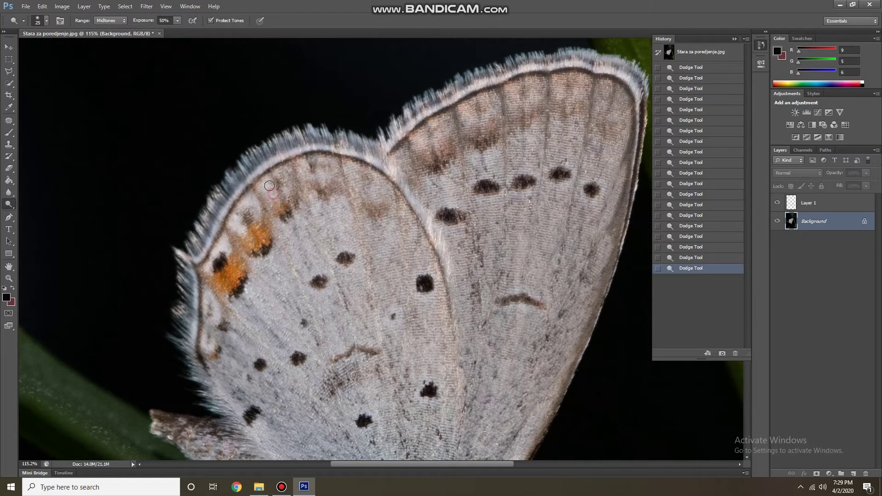
left_click_drag(269, 185, 309, 175)
Step: Dodge bright halos around the dark spots on the left and right wings
left_click(393, 316)
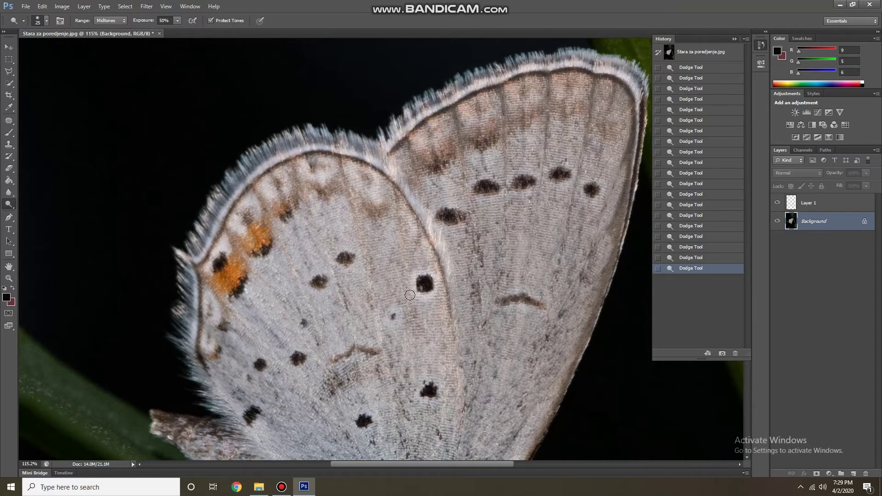
scroll(437, 299, "down", 2)
scroll(439, 323, "down", 2)
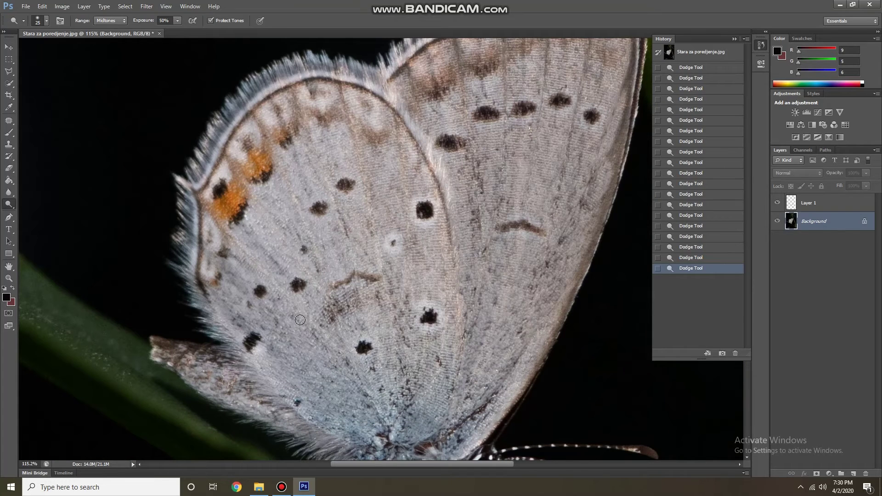
left_click_drag(319, 196, 322, 228)
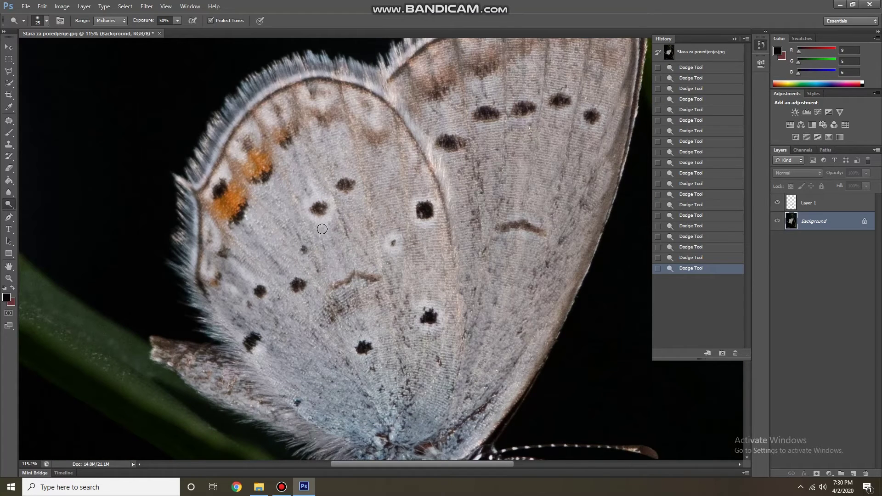
left_click_drag(351, 190, 337, 178)
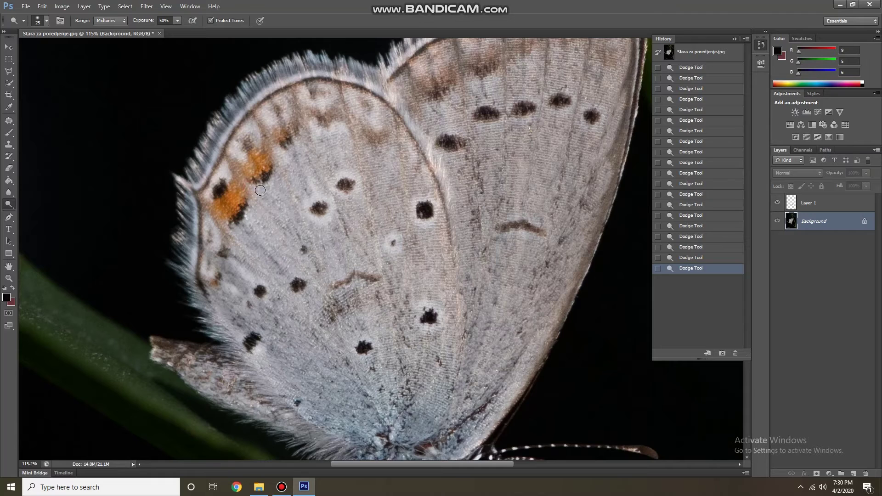
scroll(417, 159, "up", 3)
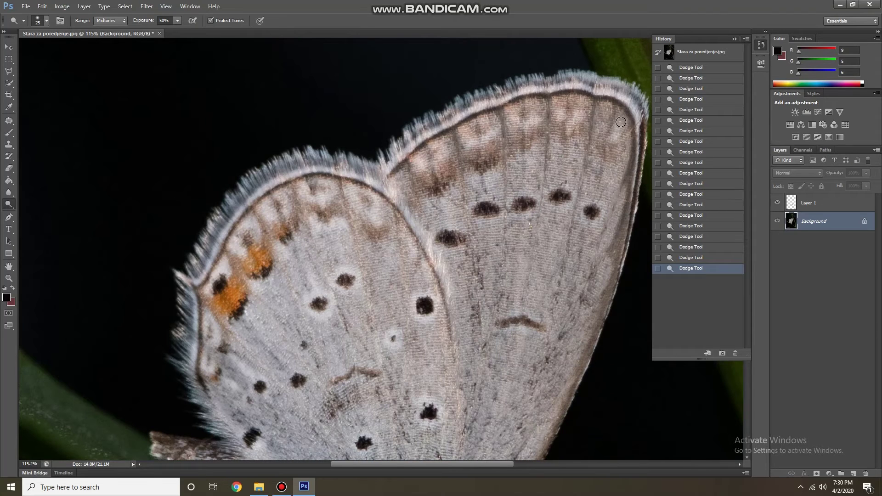
left_click_drag(554, 206, 530, 192)
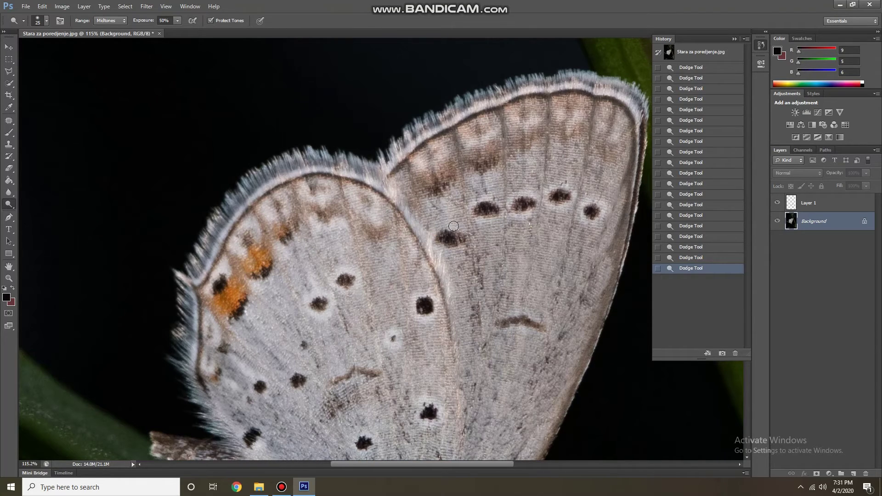
scroll(453, 226, "down", 3)
Step: Switch to the Burn tool and darken a first wing spot
key("shift+o")
right_click(316, 349)
left_click(261, 300)
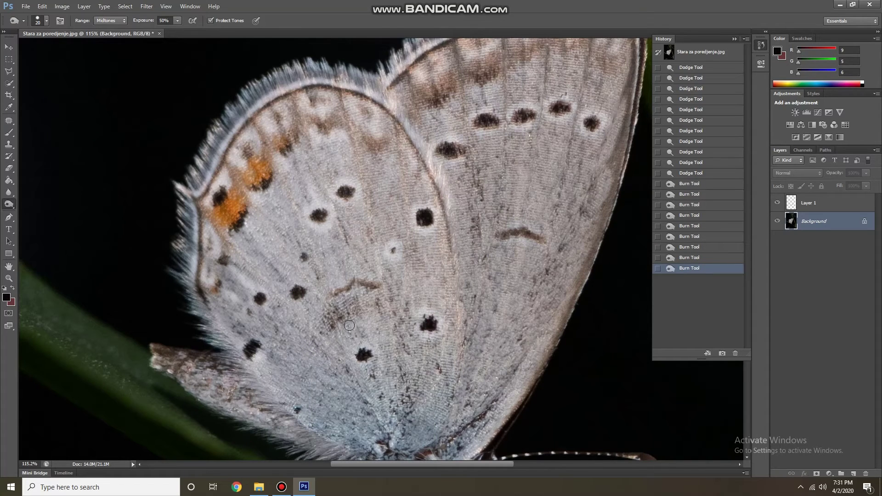
Step: Burn six of the black wing spots to deepen them
left_click(428, 324)
scroll(459, 276, "up", 1)
left_click(591, 152)
left_click(559, 137)
left_click(523, 145)
left_click(487, 149)
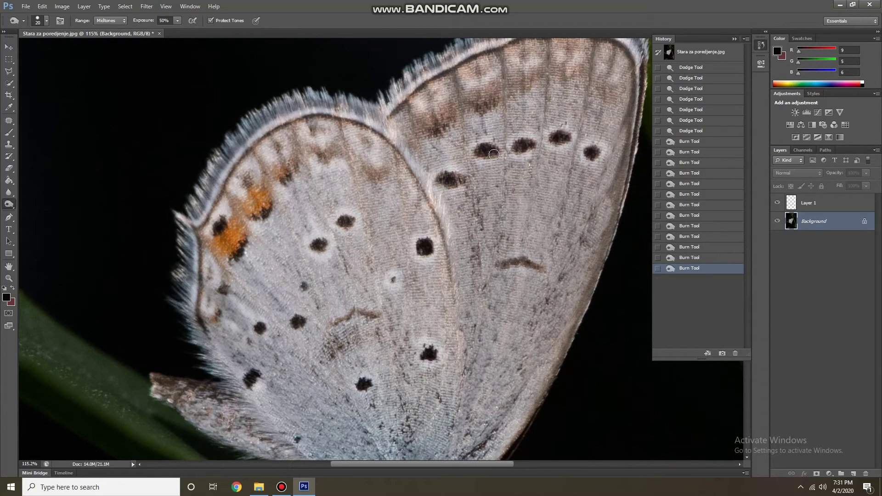
left_click(450, 179)
scroll(459, 207, "up", 1)
Step: Reset the burn brush and darken the upper wing edge near the orange band
right_click(514, 287)
key("z")
scroll(526, 341, "down", 5, "alt")
scroll(432, 218, "up", 5, "alt")
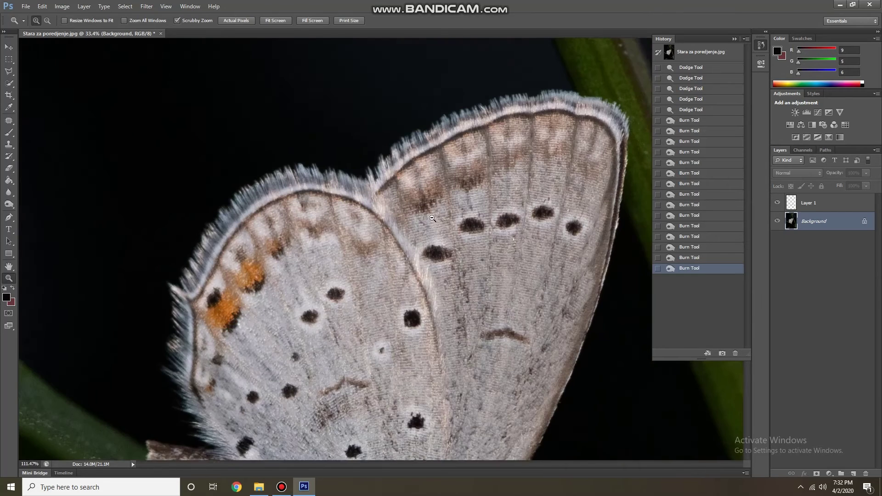
key("o")
scroll(414, 253, "down", 1)
right_click(320, 322)
left_click(217, 226)
mouse_move(250, 215)
left_mouse_down()
mouse_move(251, 190)
mouse_move(287, 163)
left_mouse_up()
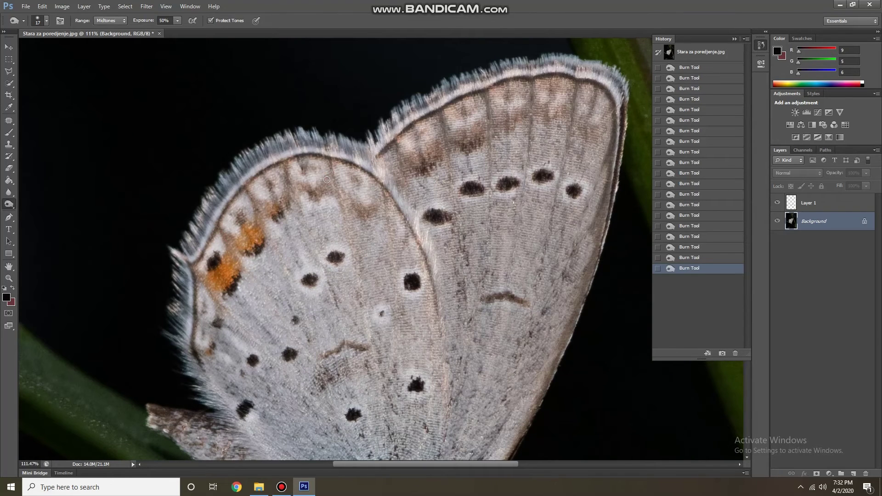
Step: Burn a small spot and the right wing's pale upper band, then fit the image with Ctrl+0
left_click_drag(417, 283, 337, 359)
left_click(414, 190)
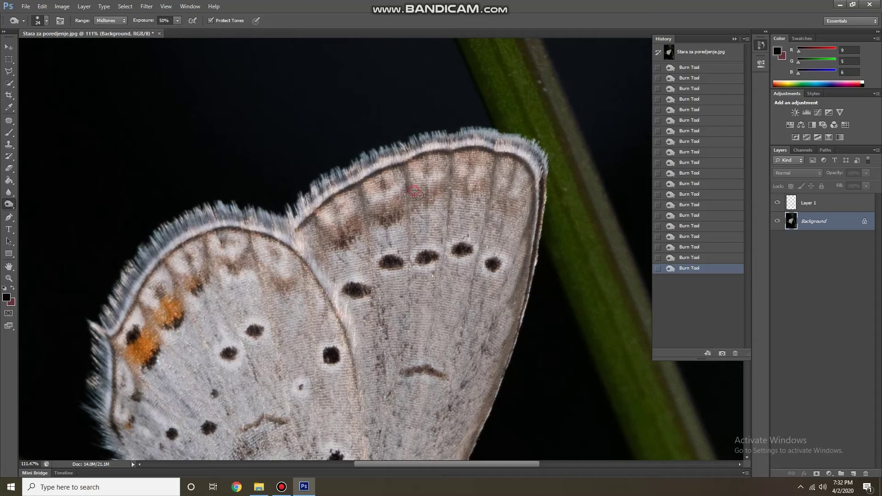
left_click_drag(465, 190, 498, 193)
key("z")
key("ctrl+0")
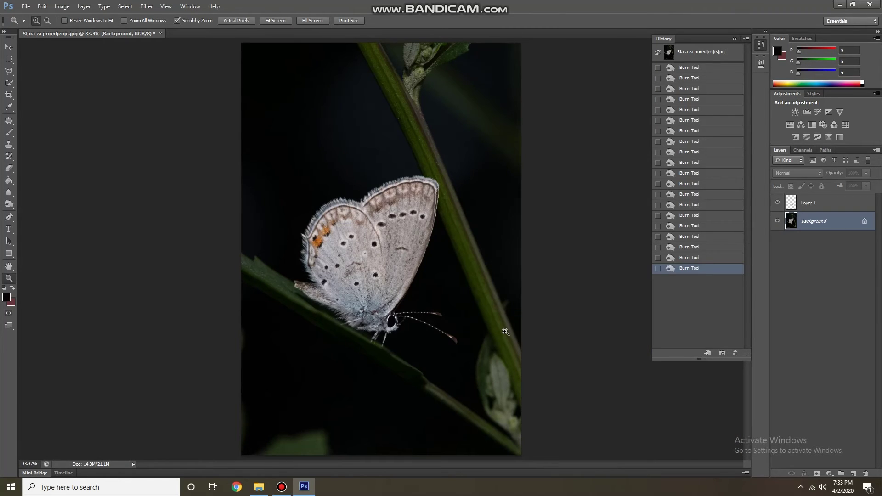
left_click_drag(343, 282, 367, 282)
key("o")
right_click(316, 338)
key("Return")
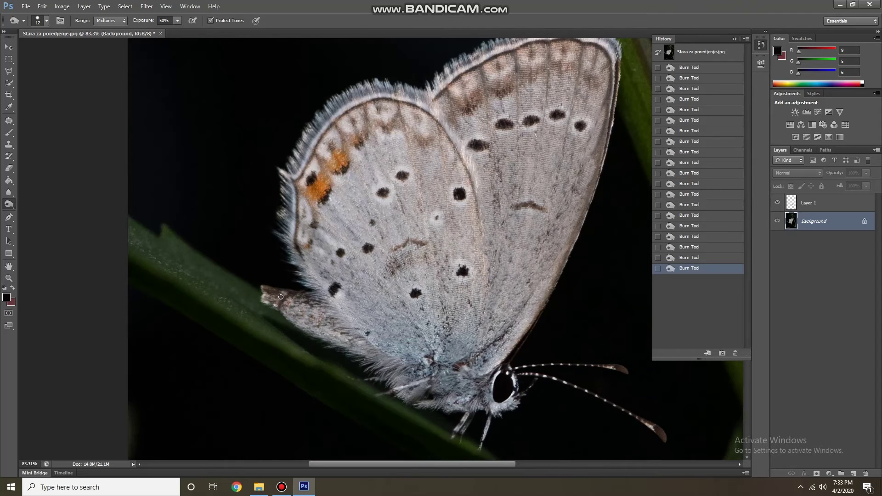
key("bracketleft")
key("bracketleft")
key("bracketleft")
key("z")
key("ctrl+0")
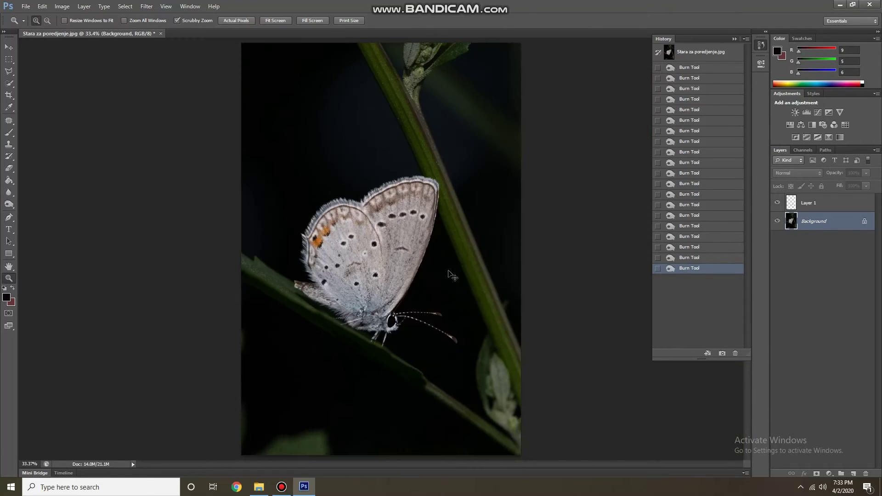
left_click_drag(382, 281, 405, 281)
key("o")
right_click(463, 263)
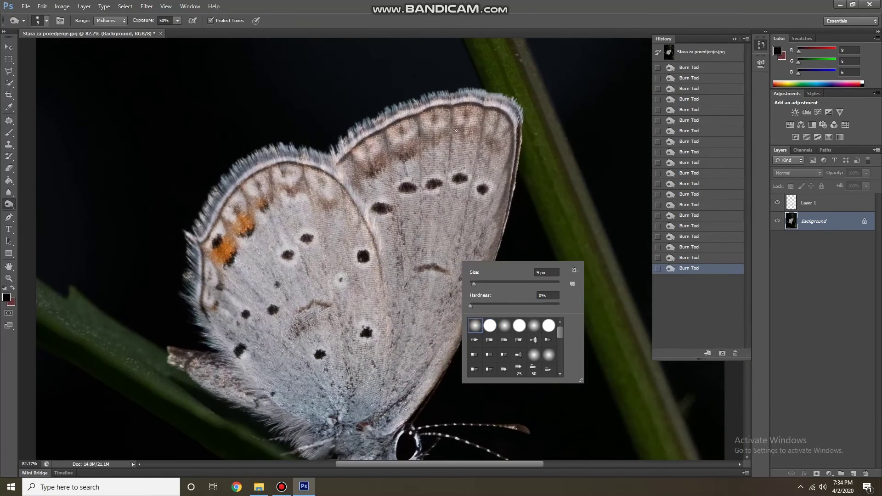
key("Escape")
key("z")
right_click(429, 203)
left_click(450, 208)
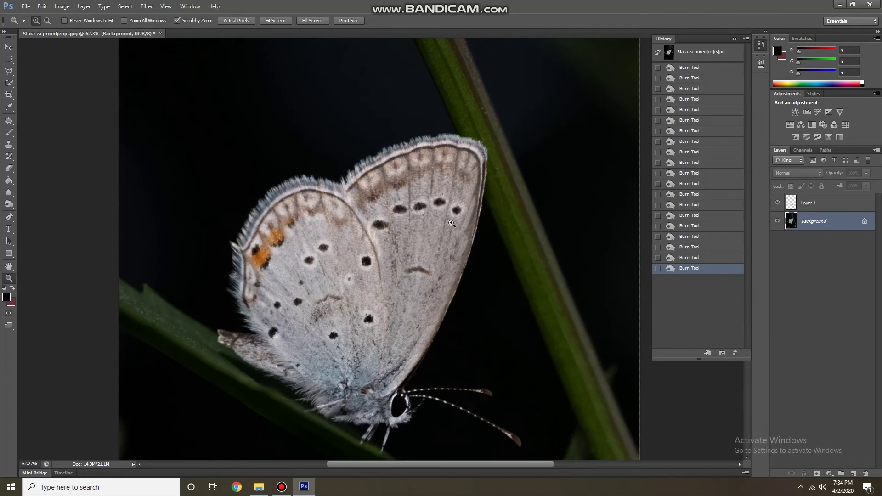
key("o")
key("z")
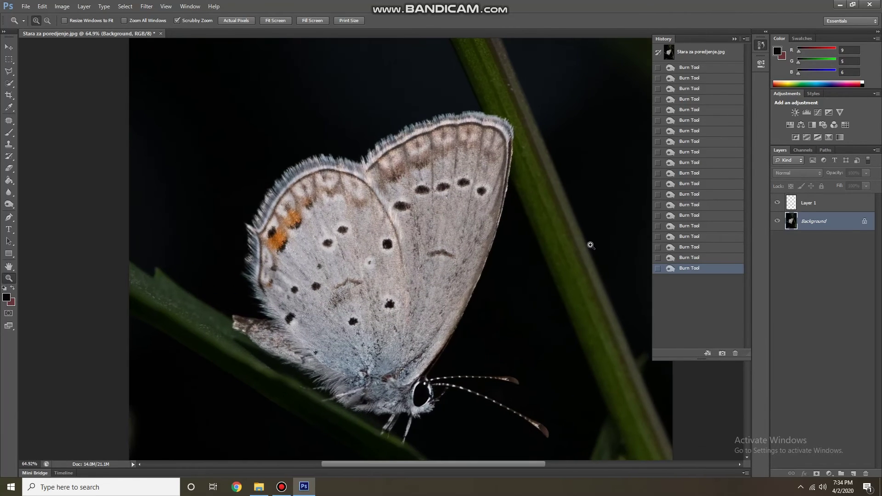
left_click_drag(396, 265, 570, 305)
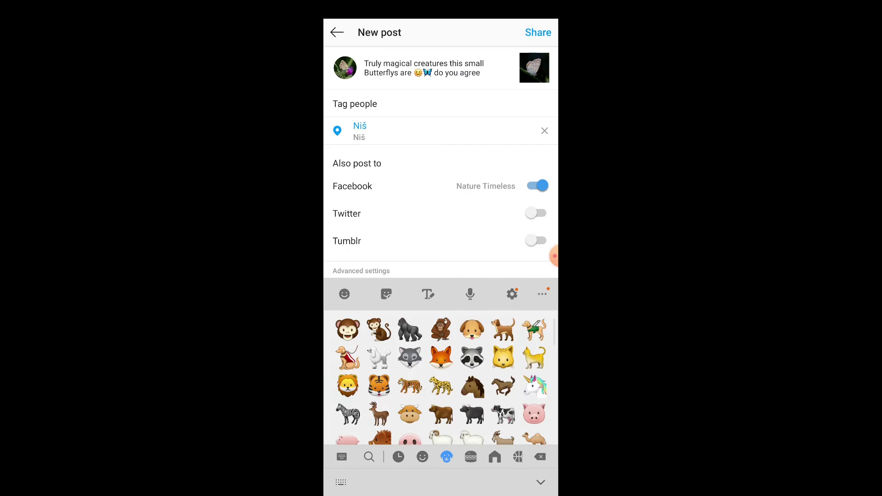
Step: Finish the caption with the account handle, 'to be featured and stay awesome everyone', and smiley and hand emojis
type("@nat")
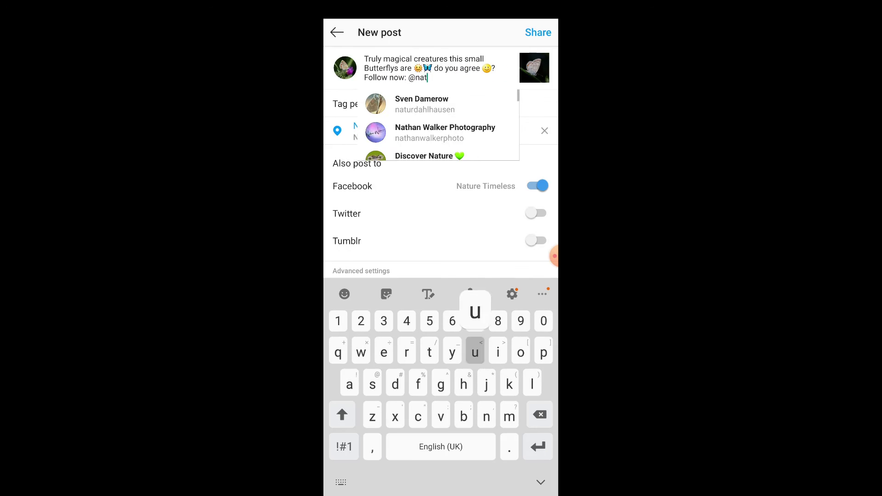
type("ure_timeles.s to be featured")
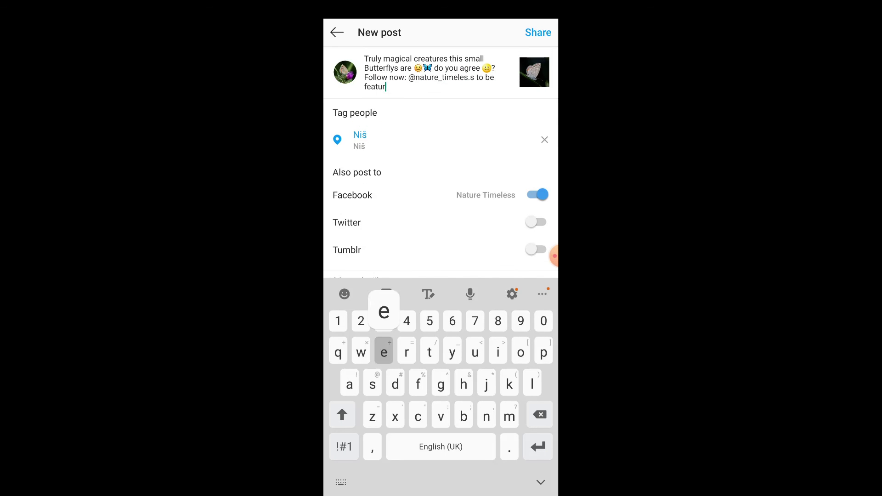
type(" and stay awesome everyone 🙂")
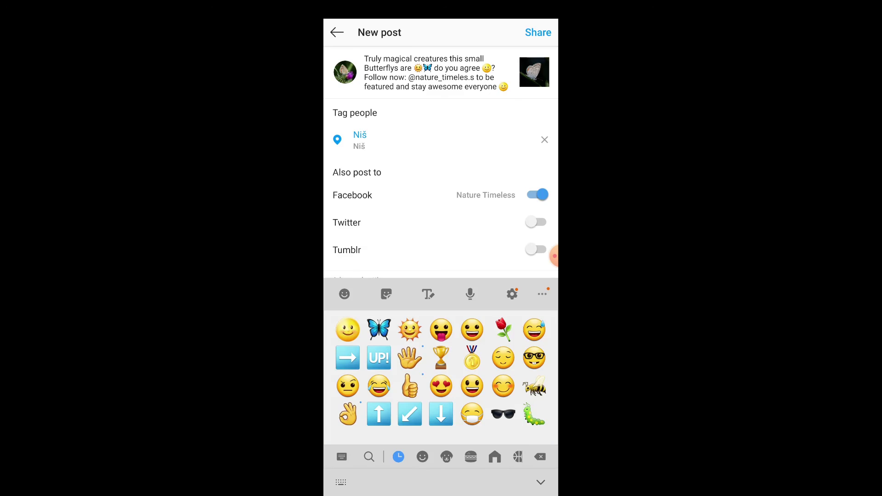
type("✋")
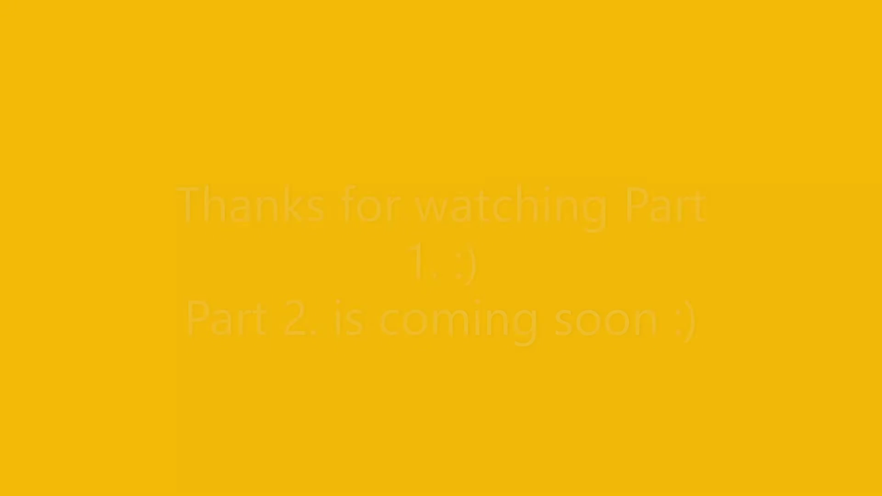